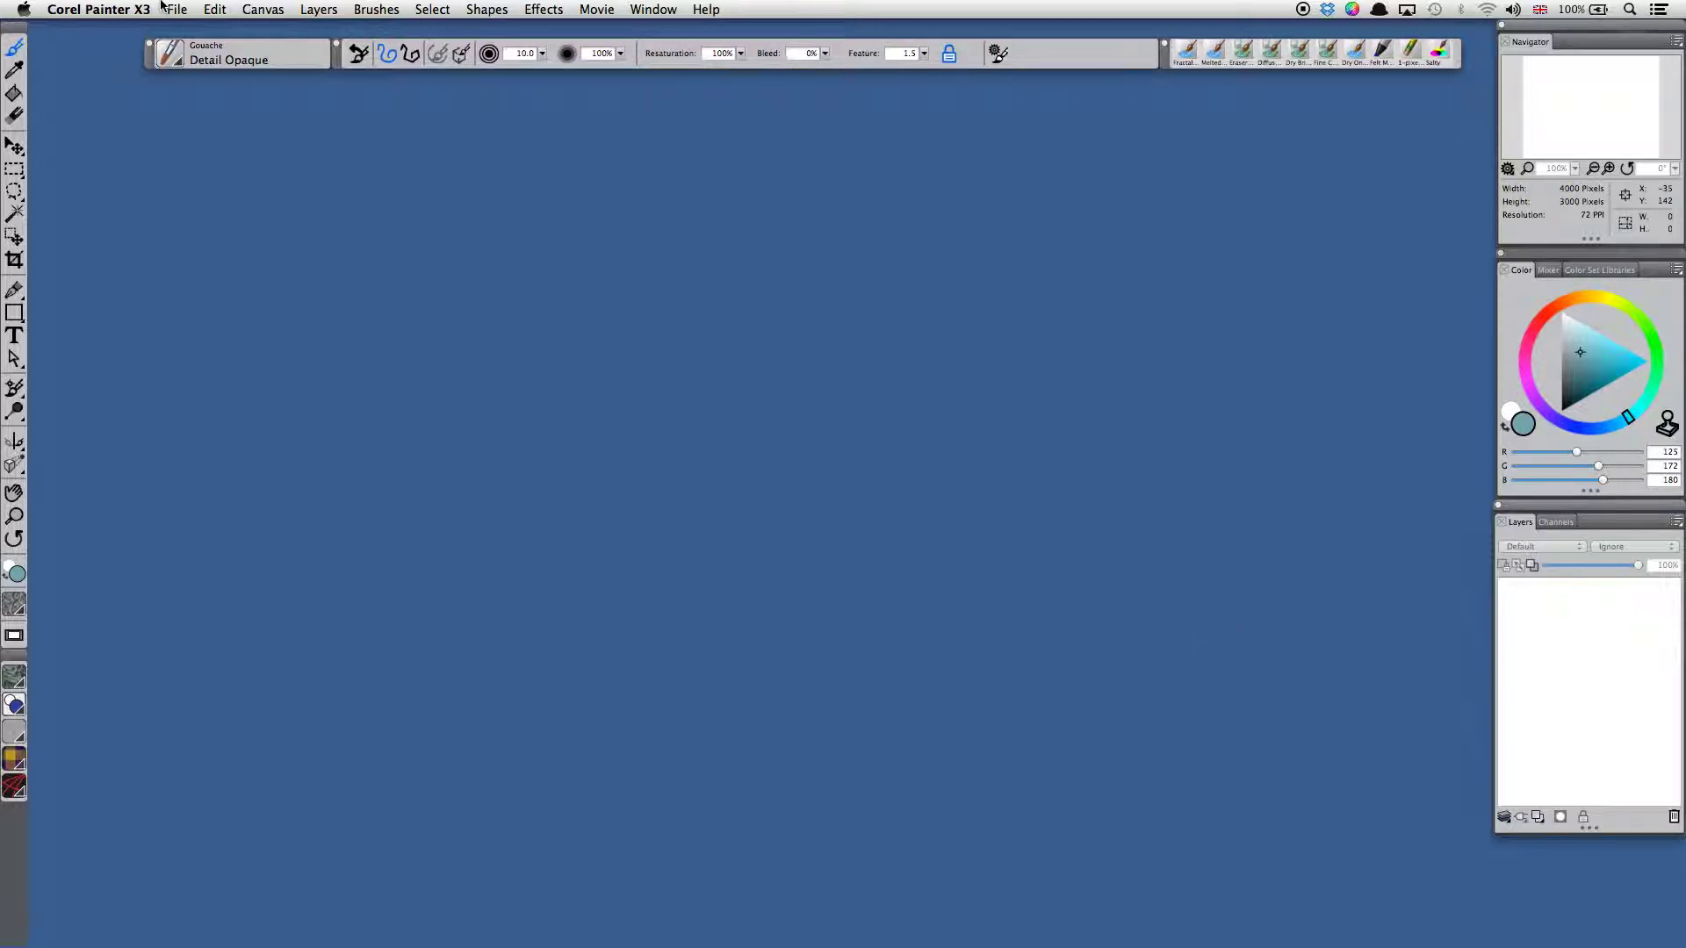
Step: Browse the Window and File menus without changing anything
click(659, 8)
click(659, 11)
mouse_move(673, 108)
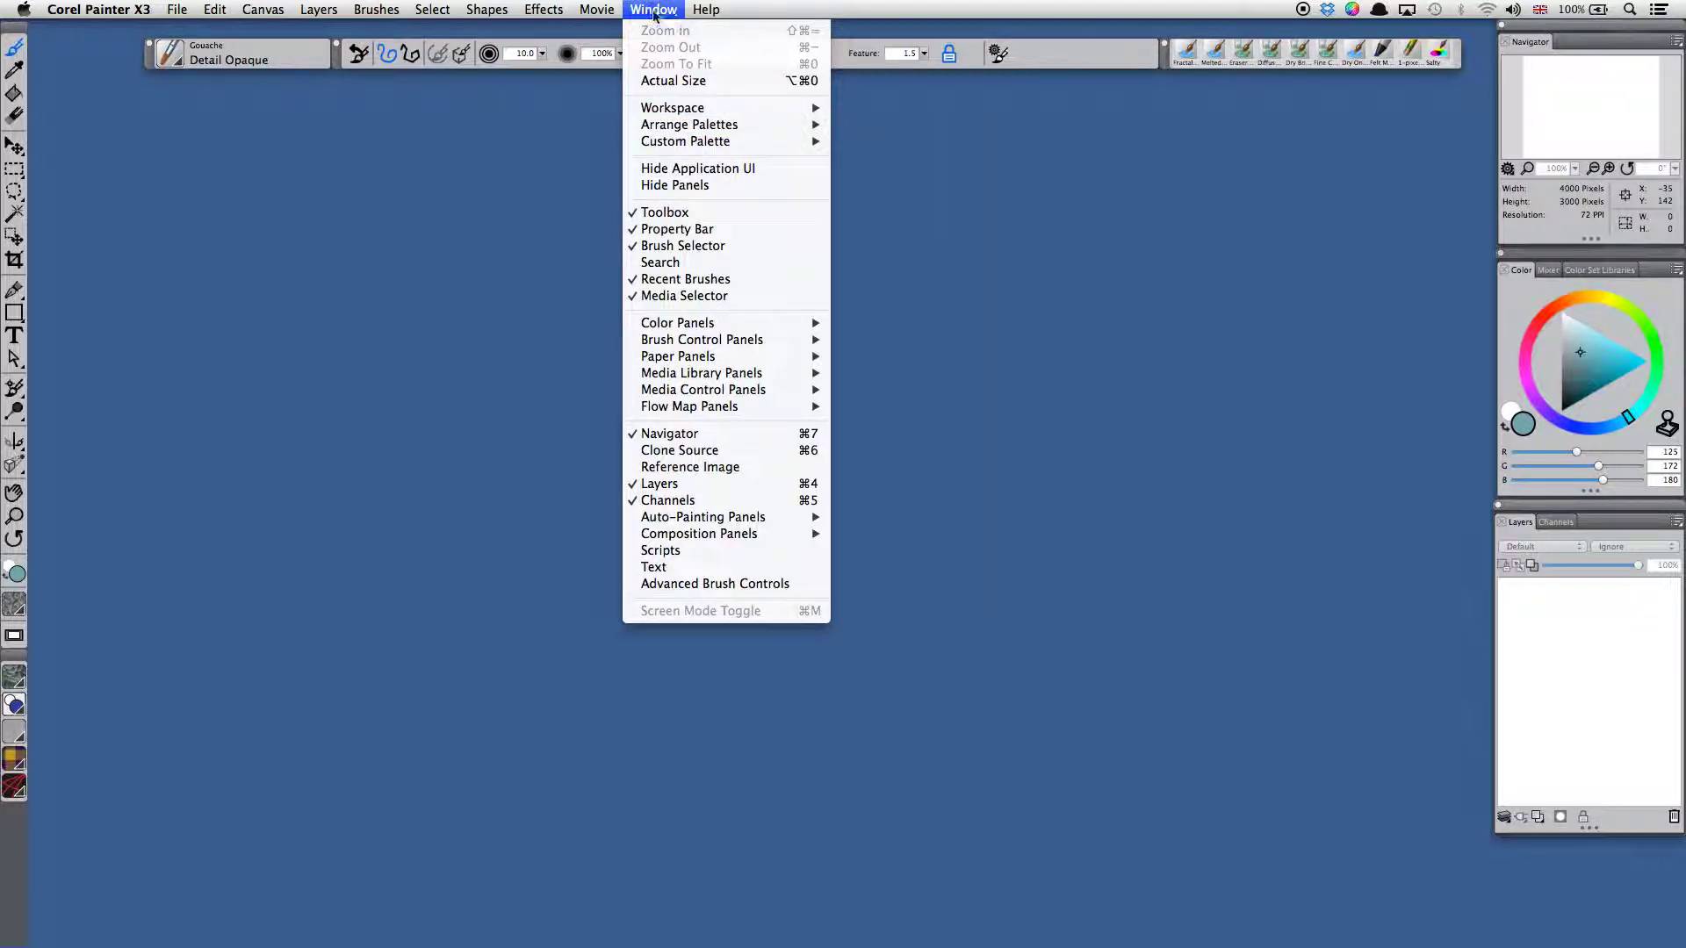
click(657, 12)
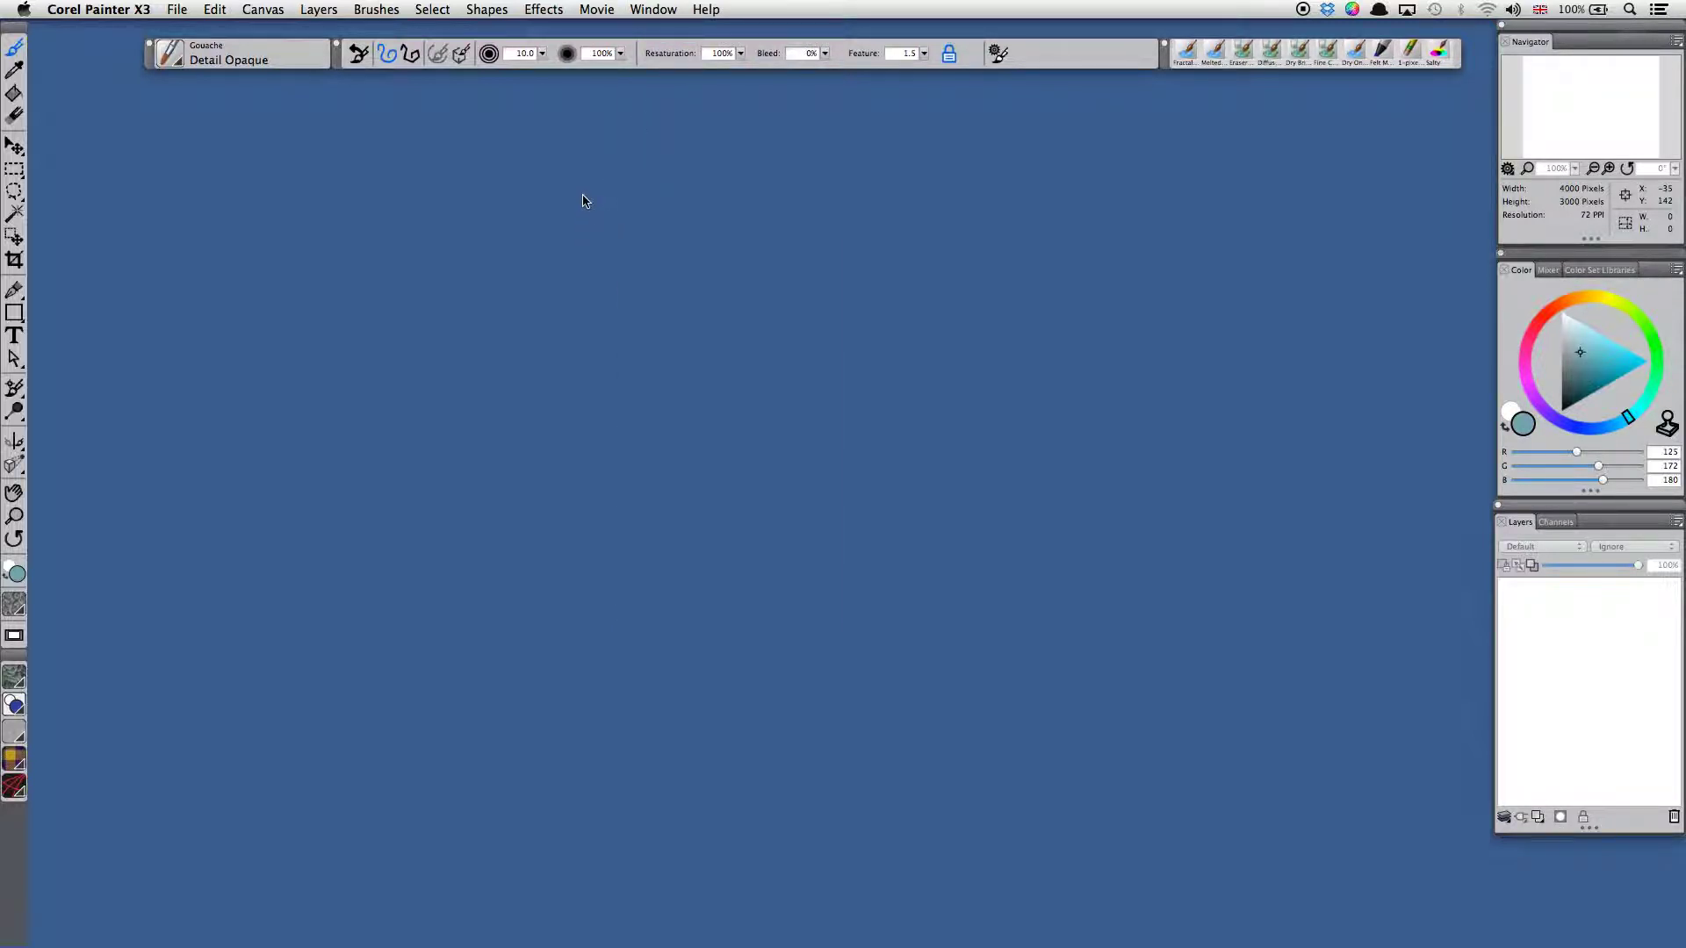
click(180, 10)
click(178, 10)
Step: Adjust the Multicore Usage slider in Performance preferences and apply it
click(179, 11)
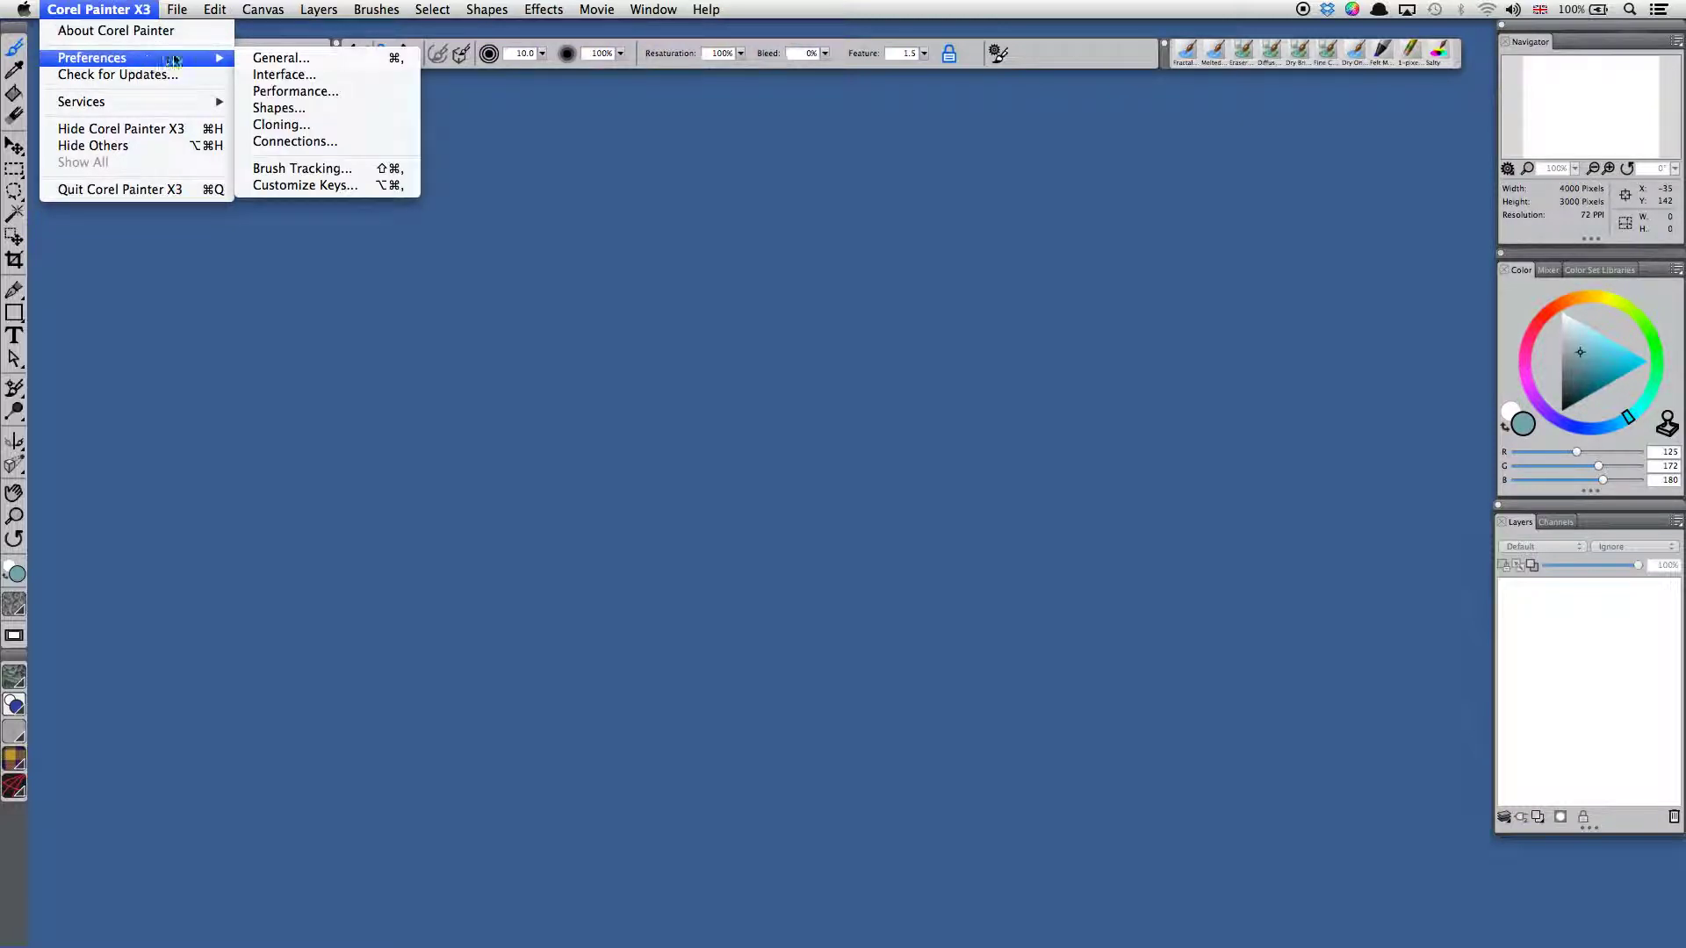
mouse_move(93, 58)
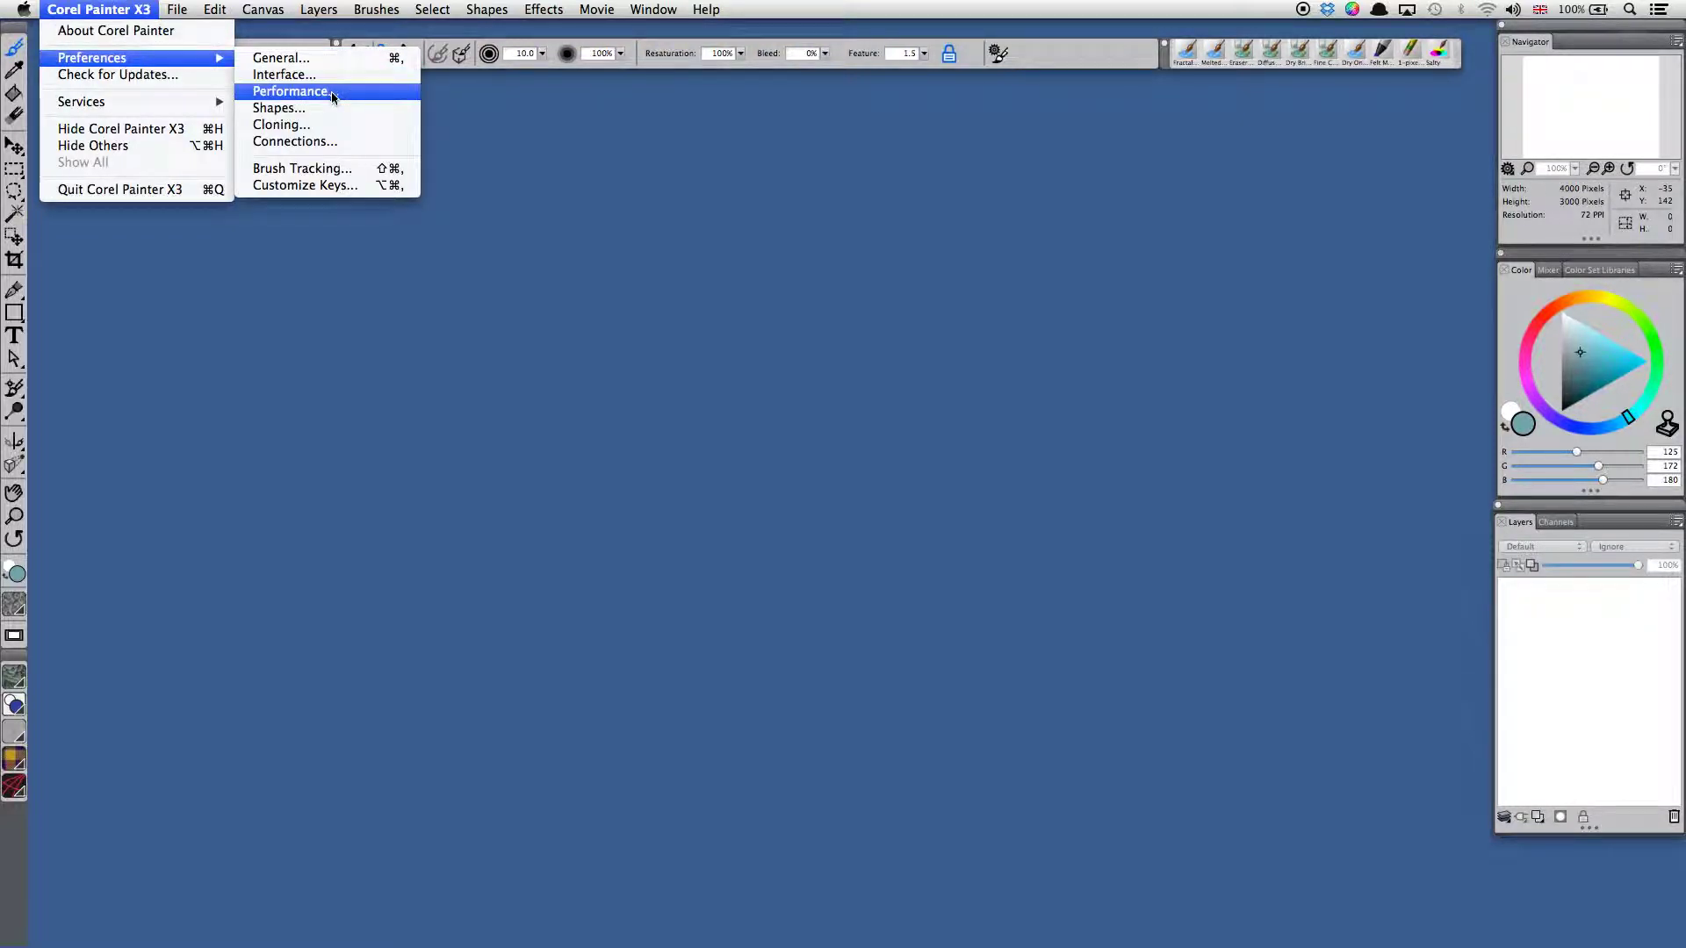
click(331, 92)
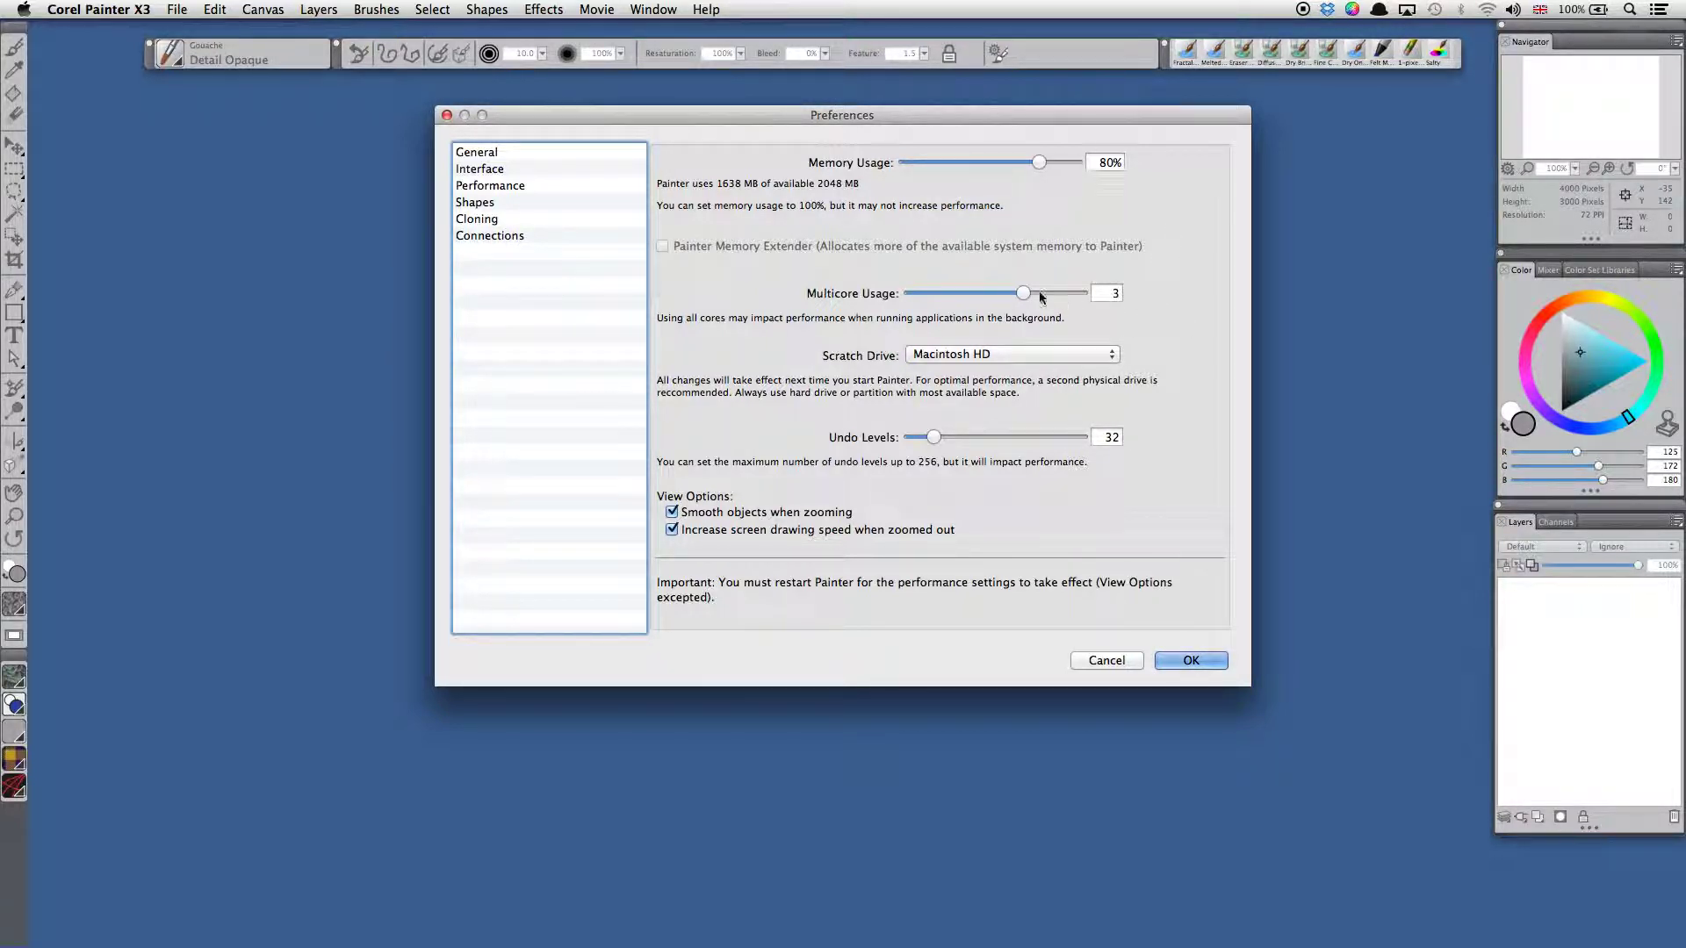
mouse_move(1024, 292)
mouse_down()
mouse_move(1077, 296)
mouse_move(1029, 298)
mouse_up()
click(1207, 665)
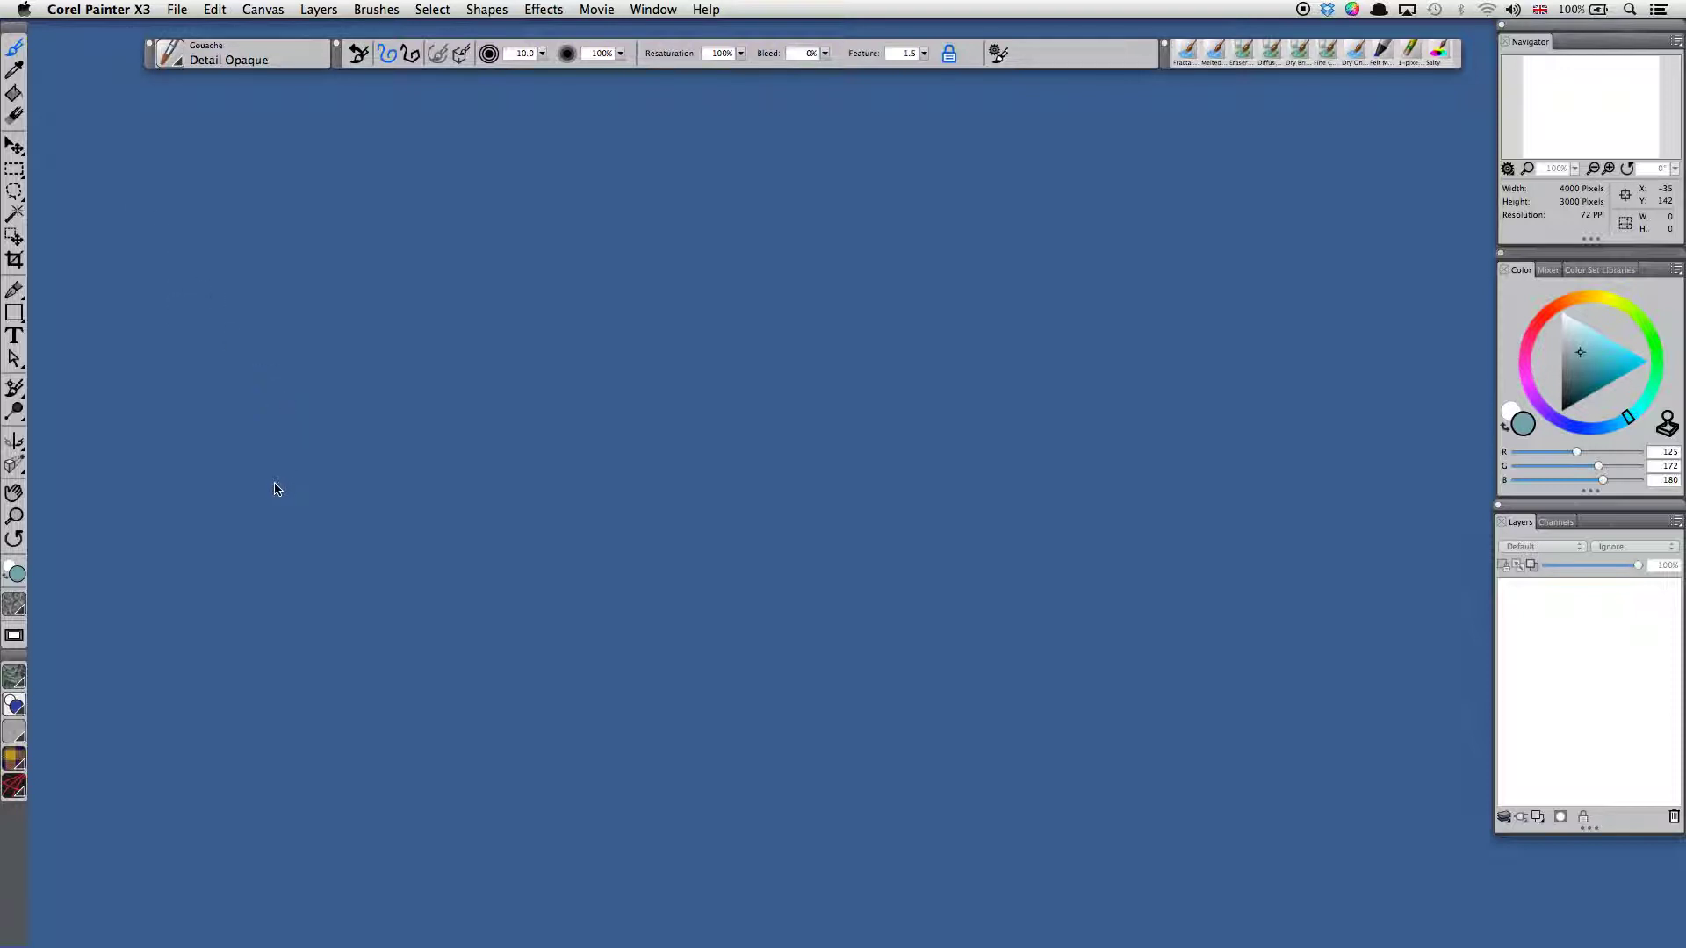
click(264, 11)
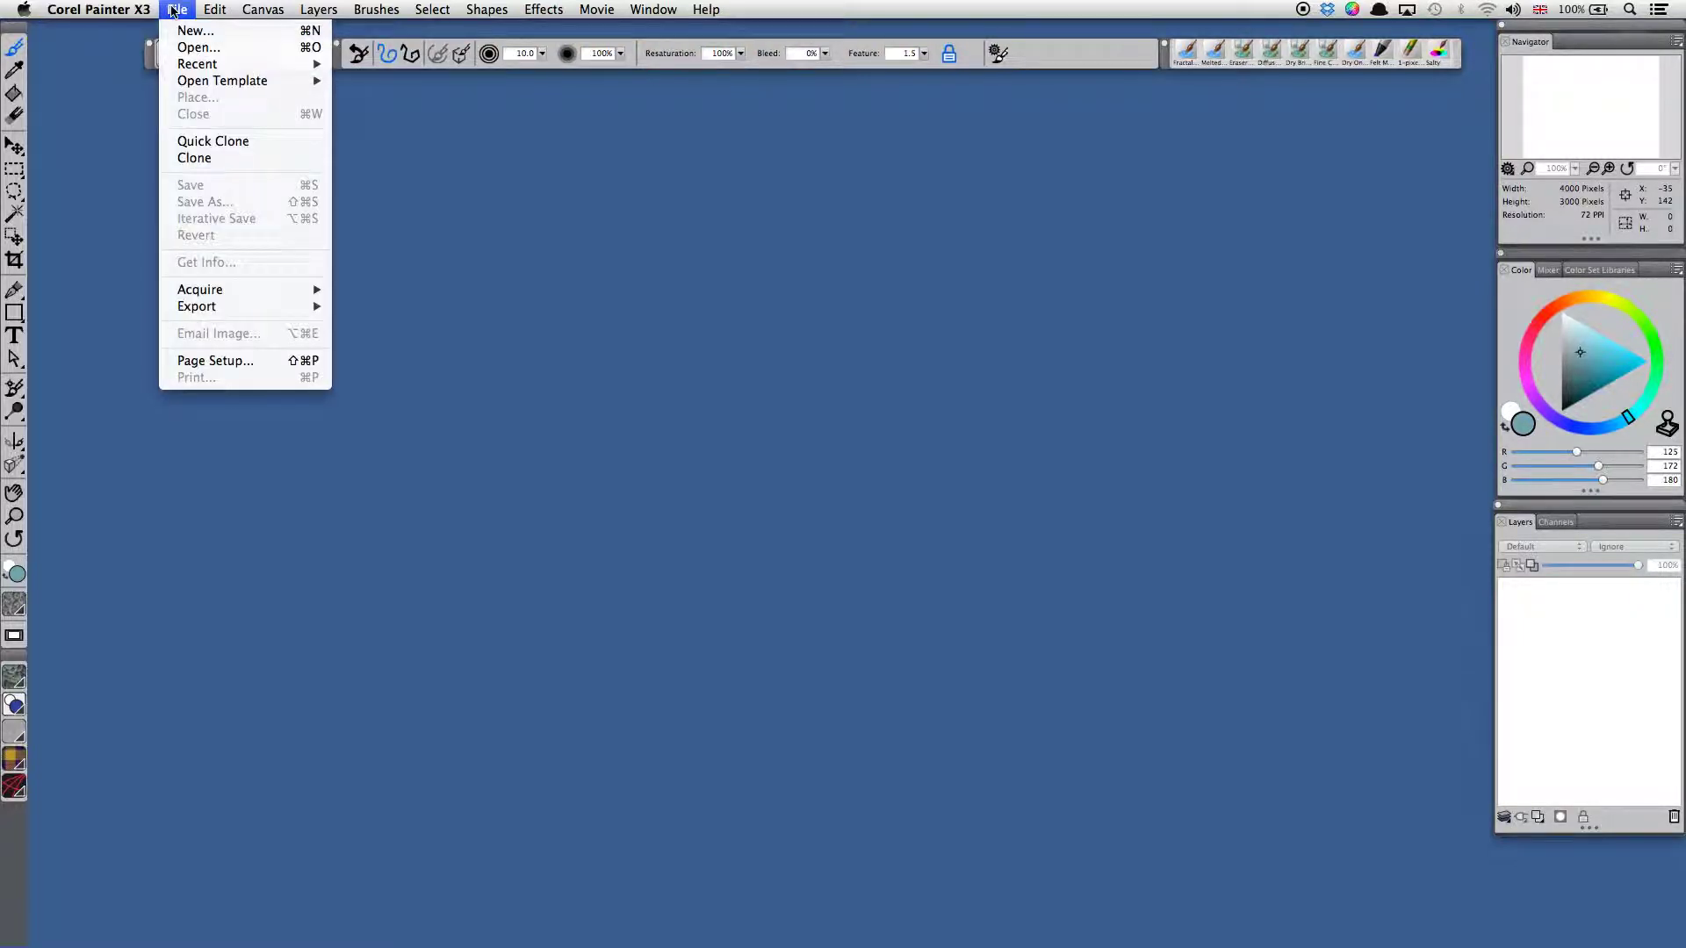
mouse_move(93, 58)
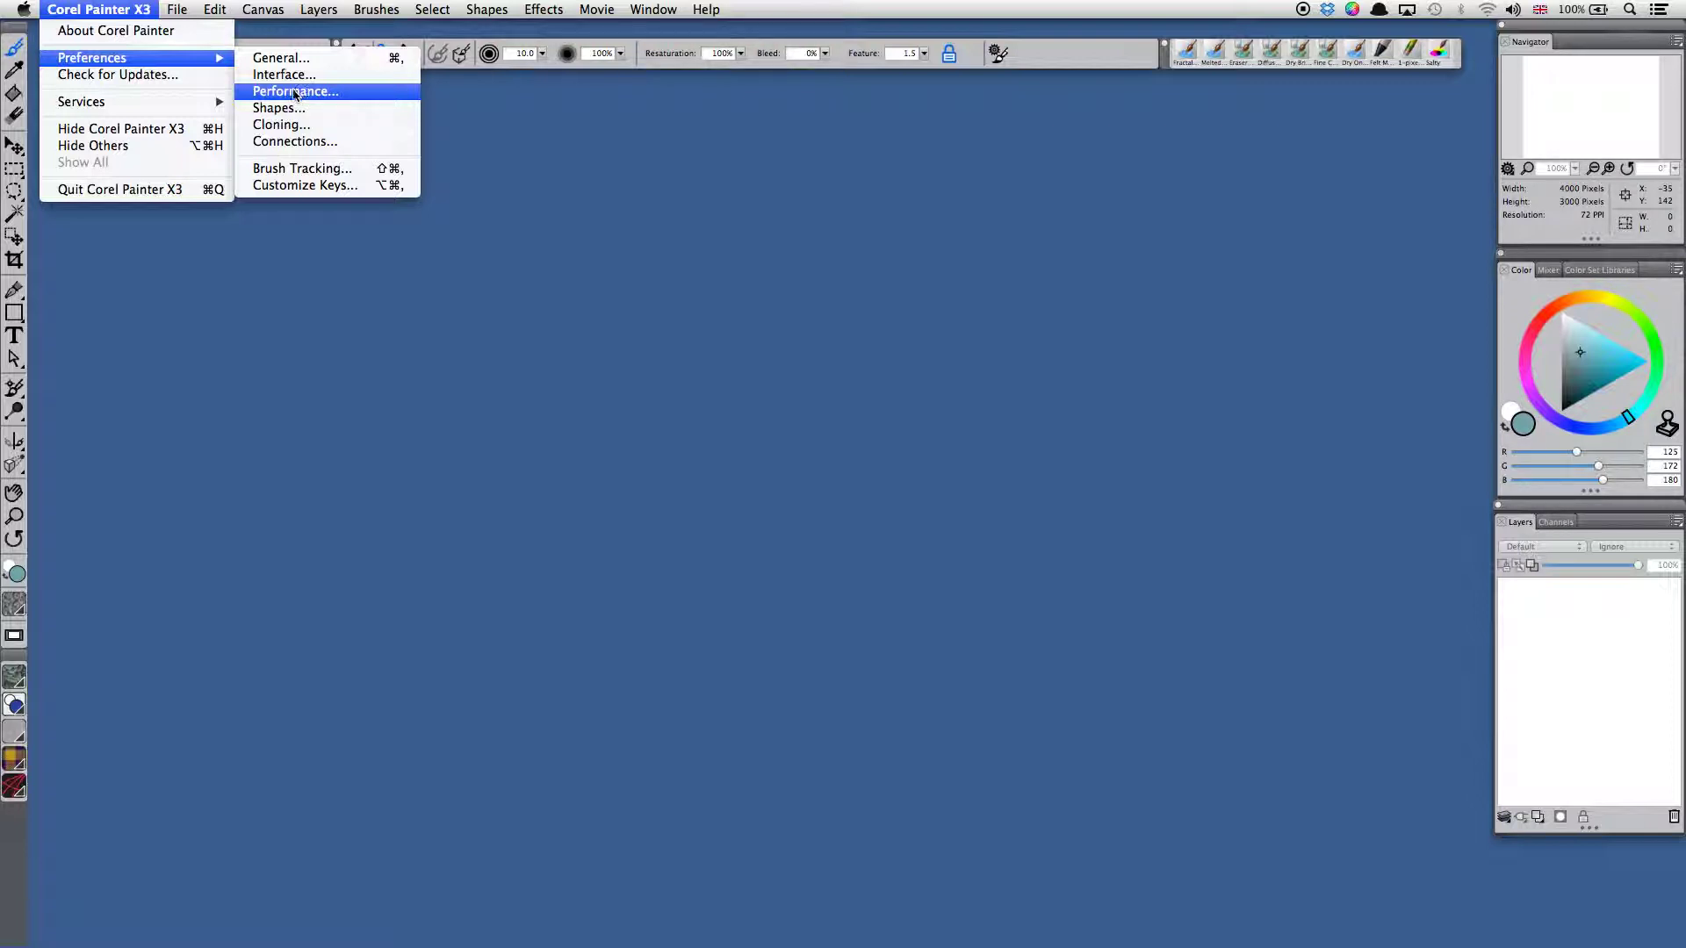
Step: Calibrate Brush Tracking from two Scratch Pad strokes: velocity scale about 95, pressure scale 1.00
click(353, 173)
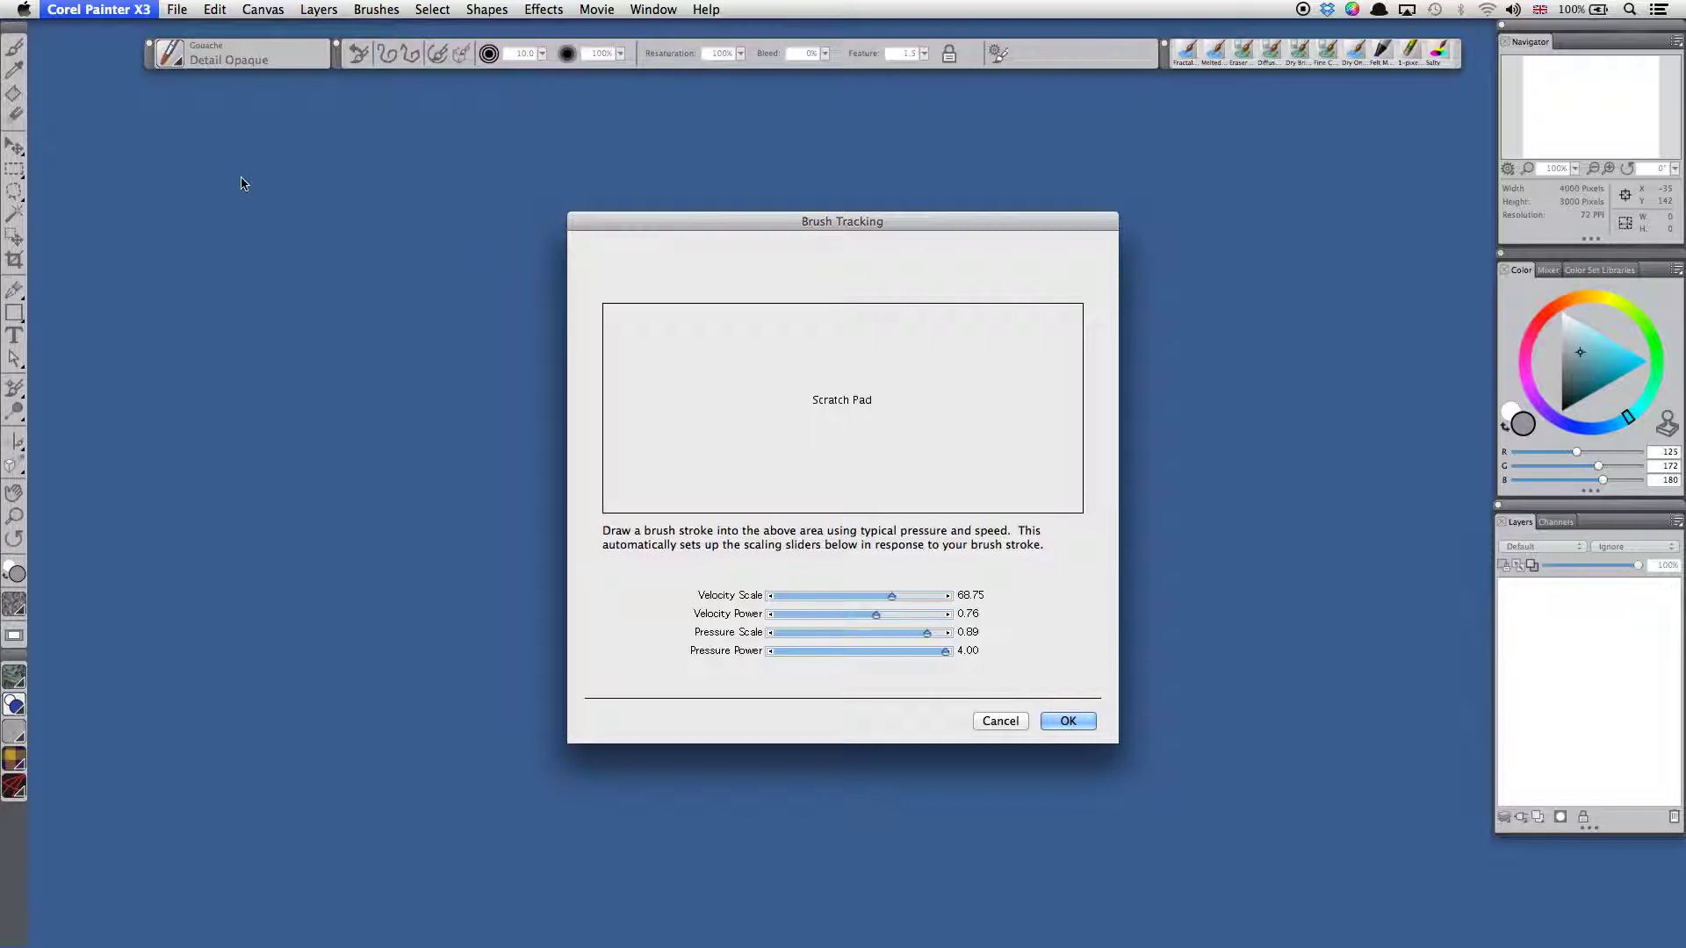
mouse_move(663, 389)
mouse_down()
mouse_move(998, 435)
mouse_move(700, 425)
mouse_up()
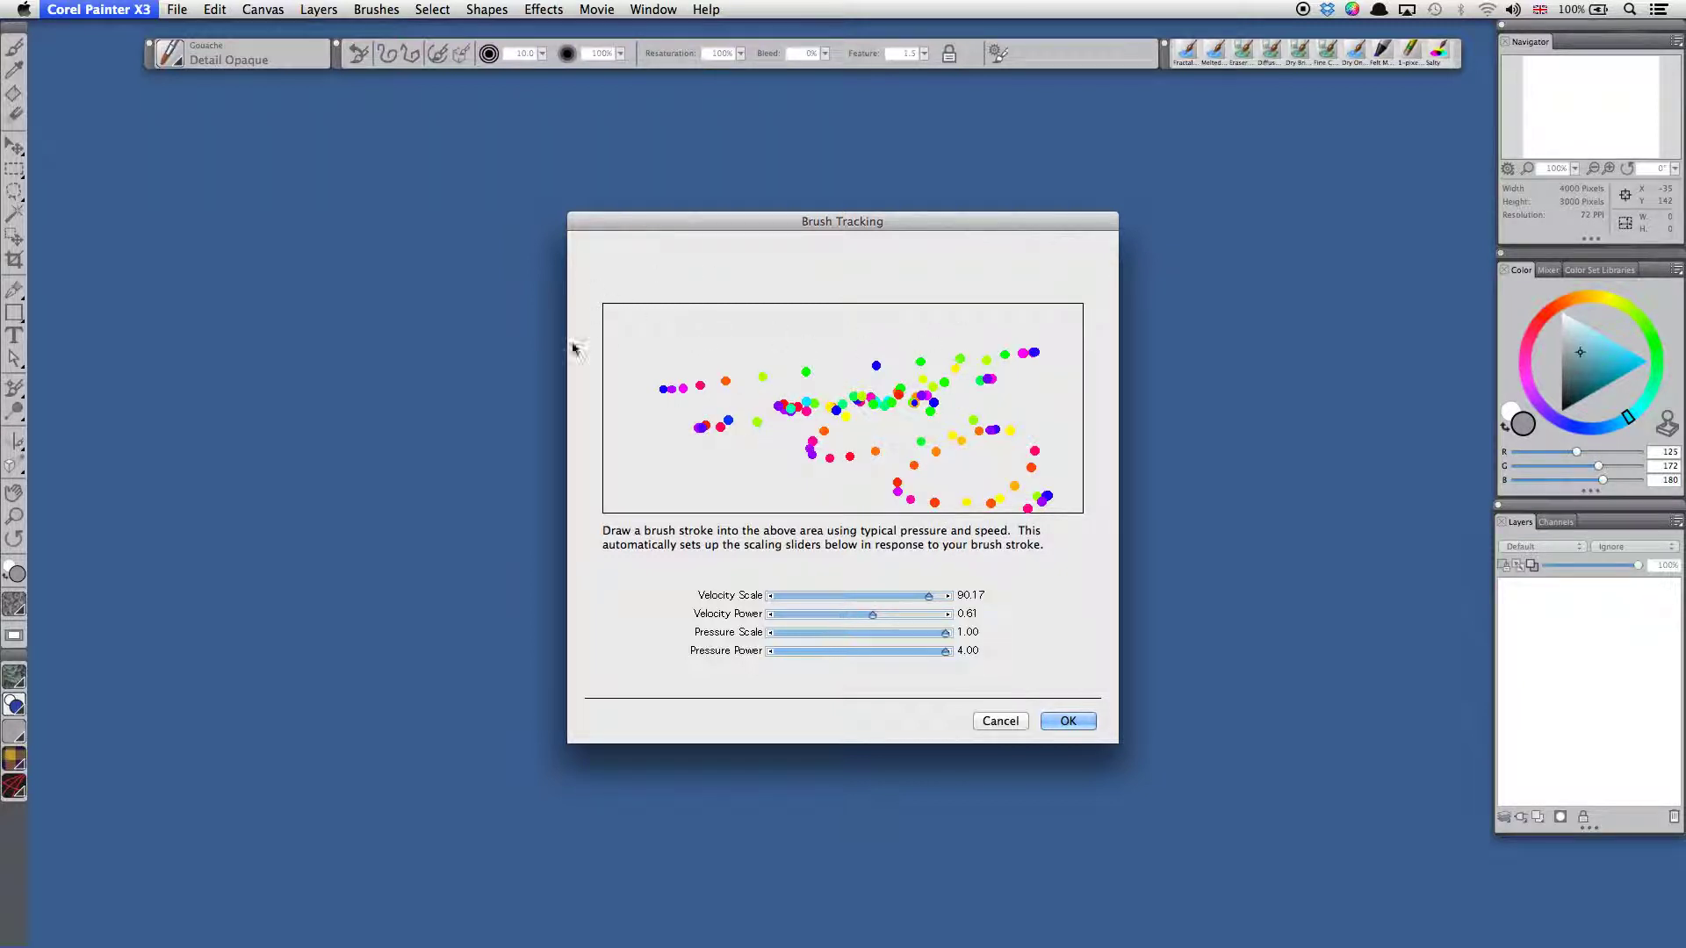
mouse_move(573, 350)
mouse_down()
mouse_move(723, 350)
mouse_move(928, 587)
mouse_up()
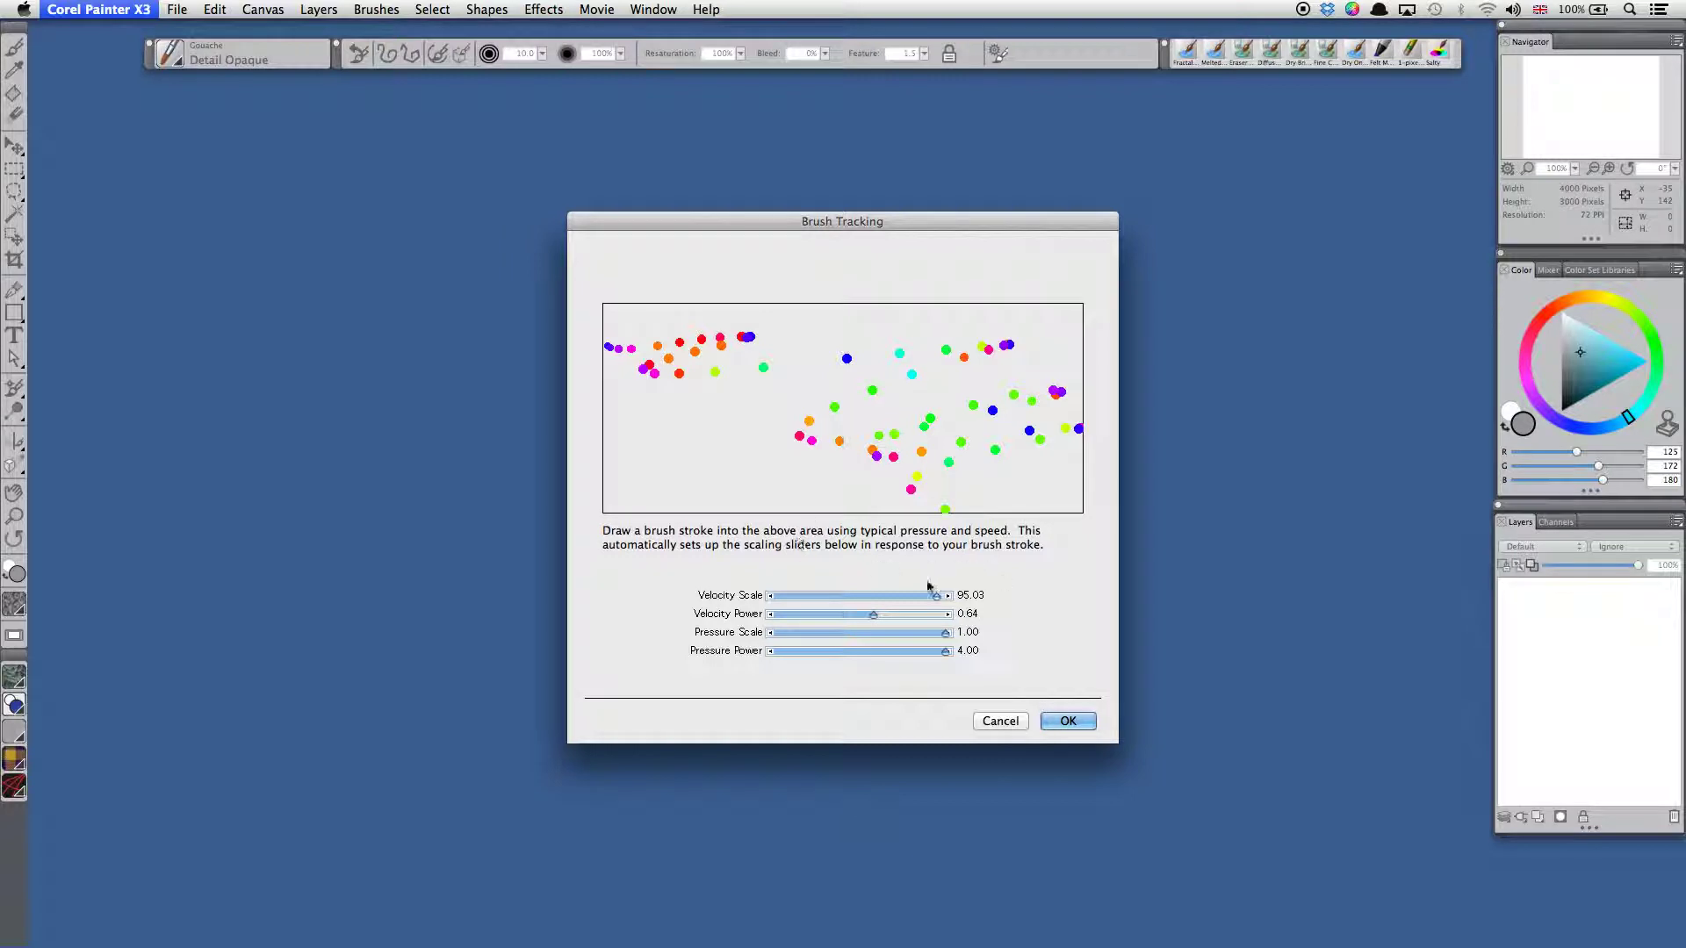
click(1069, 723)
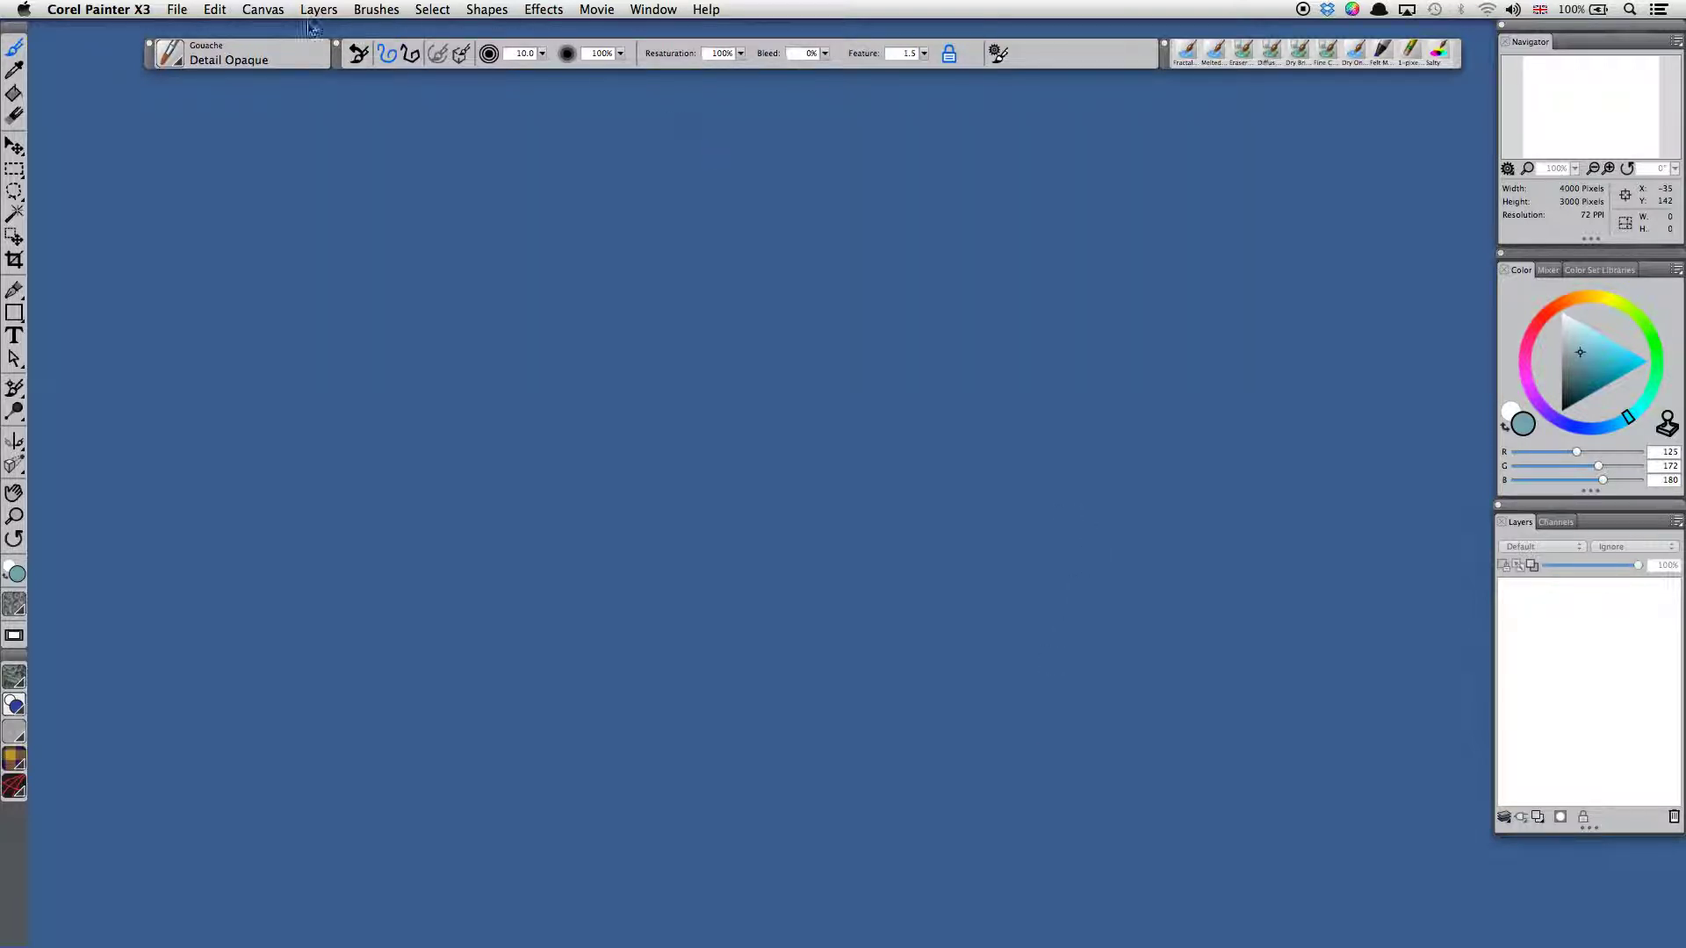
Step: Create a new Portrait-preset canvas of 707 × 825 pixels at 150 pixels per inch
click(180, 12)
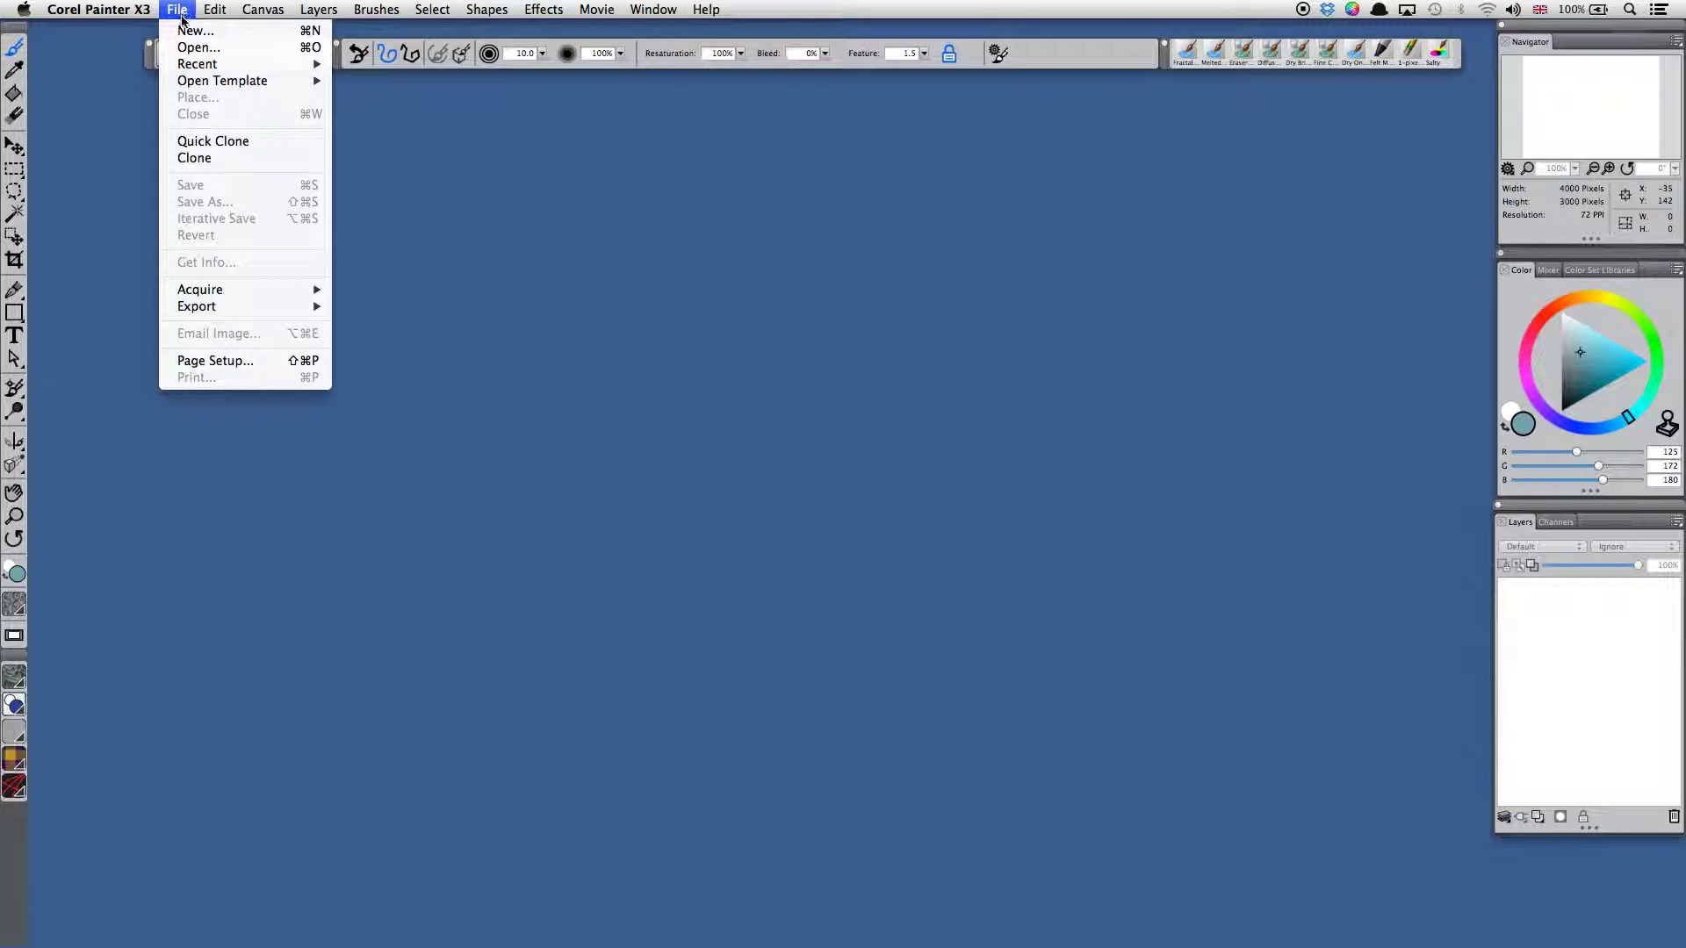
click(191, 32)
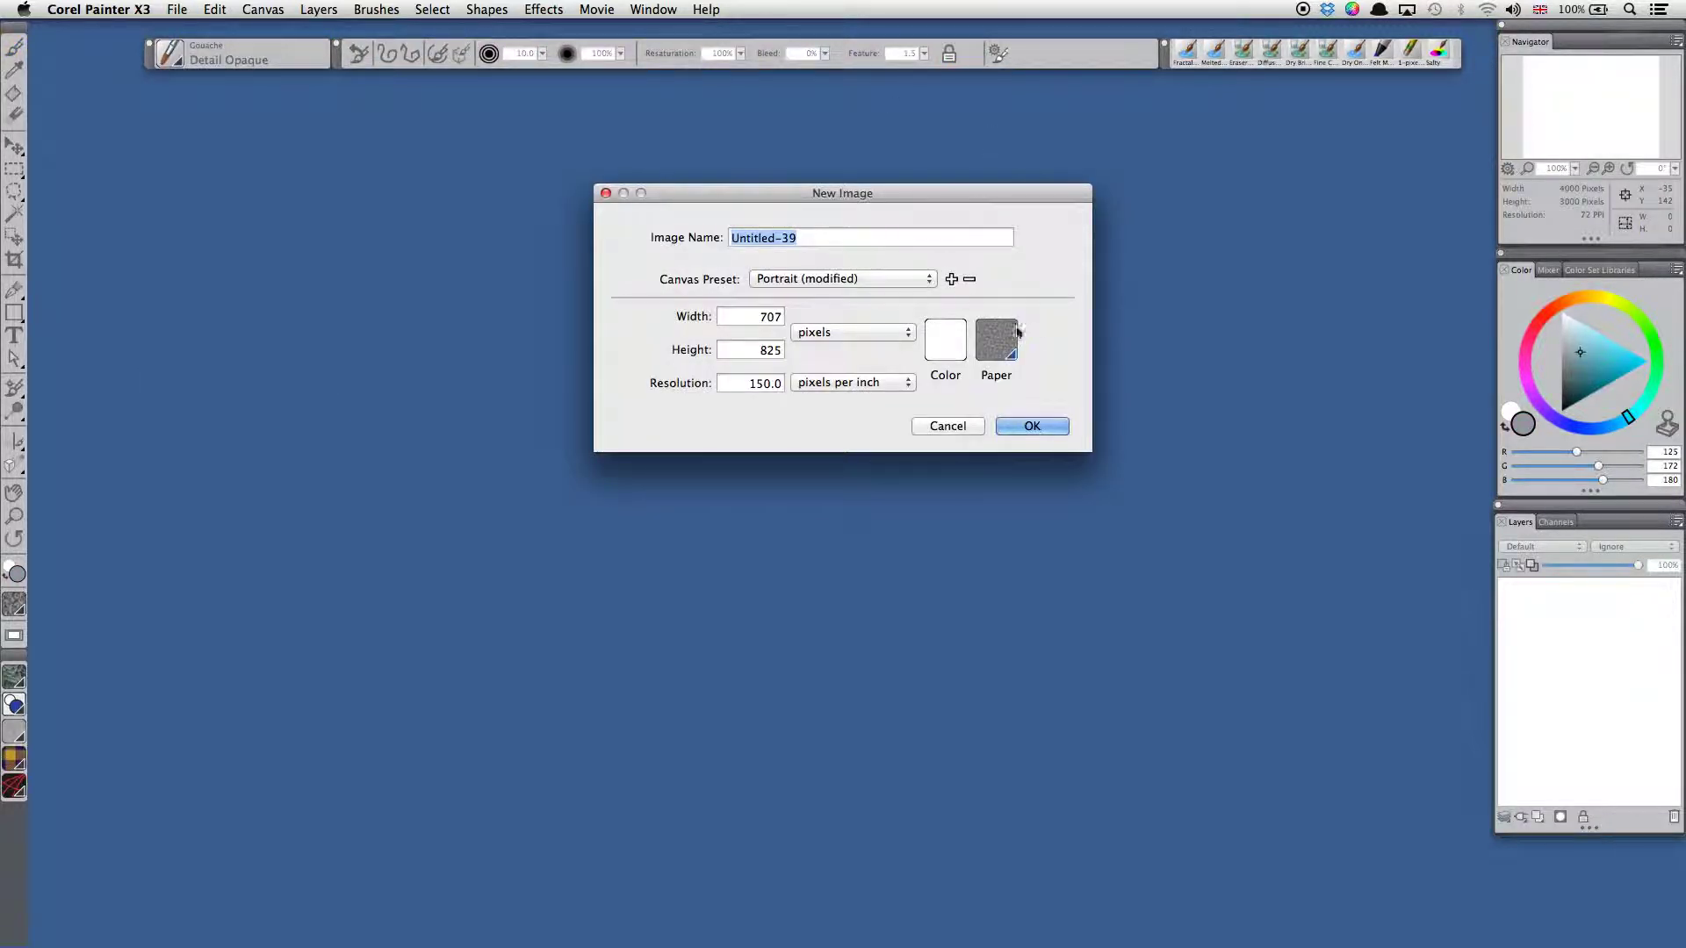
click(863, 280)
click(863, 280)
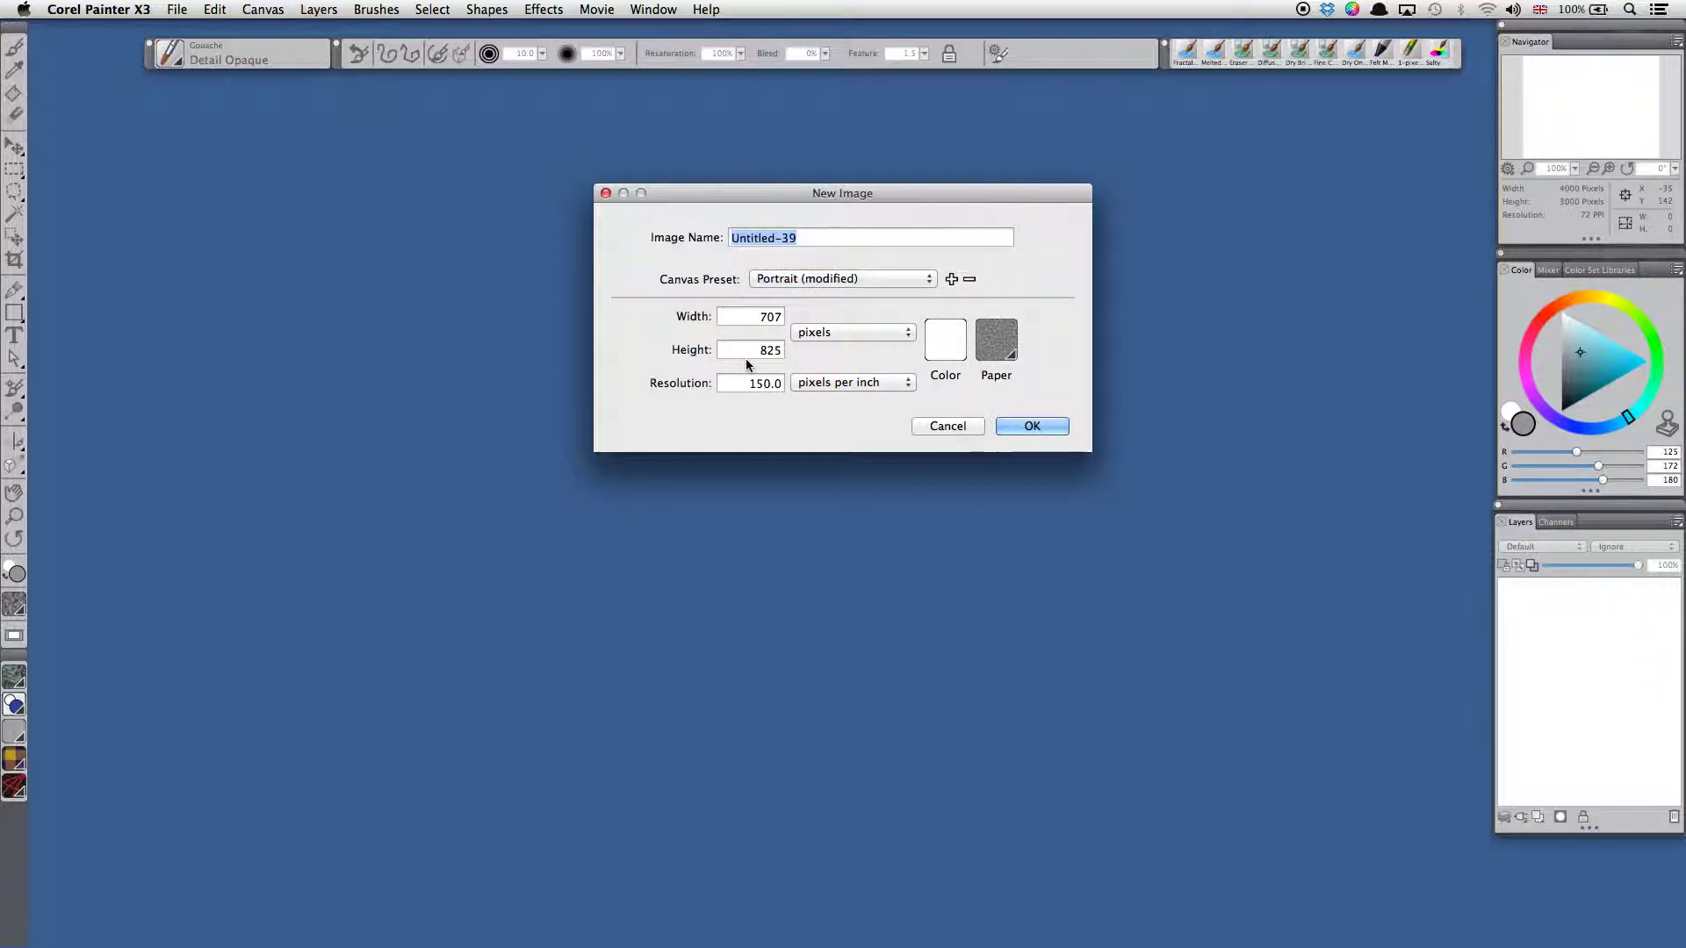
click(909, 332)
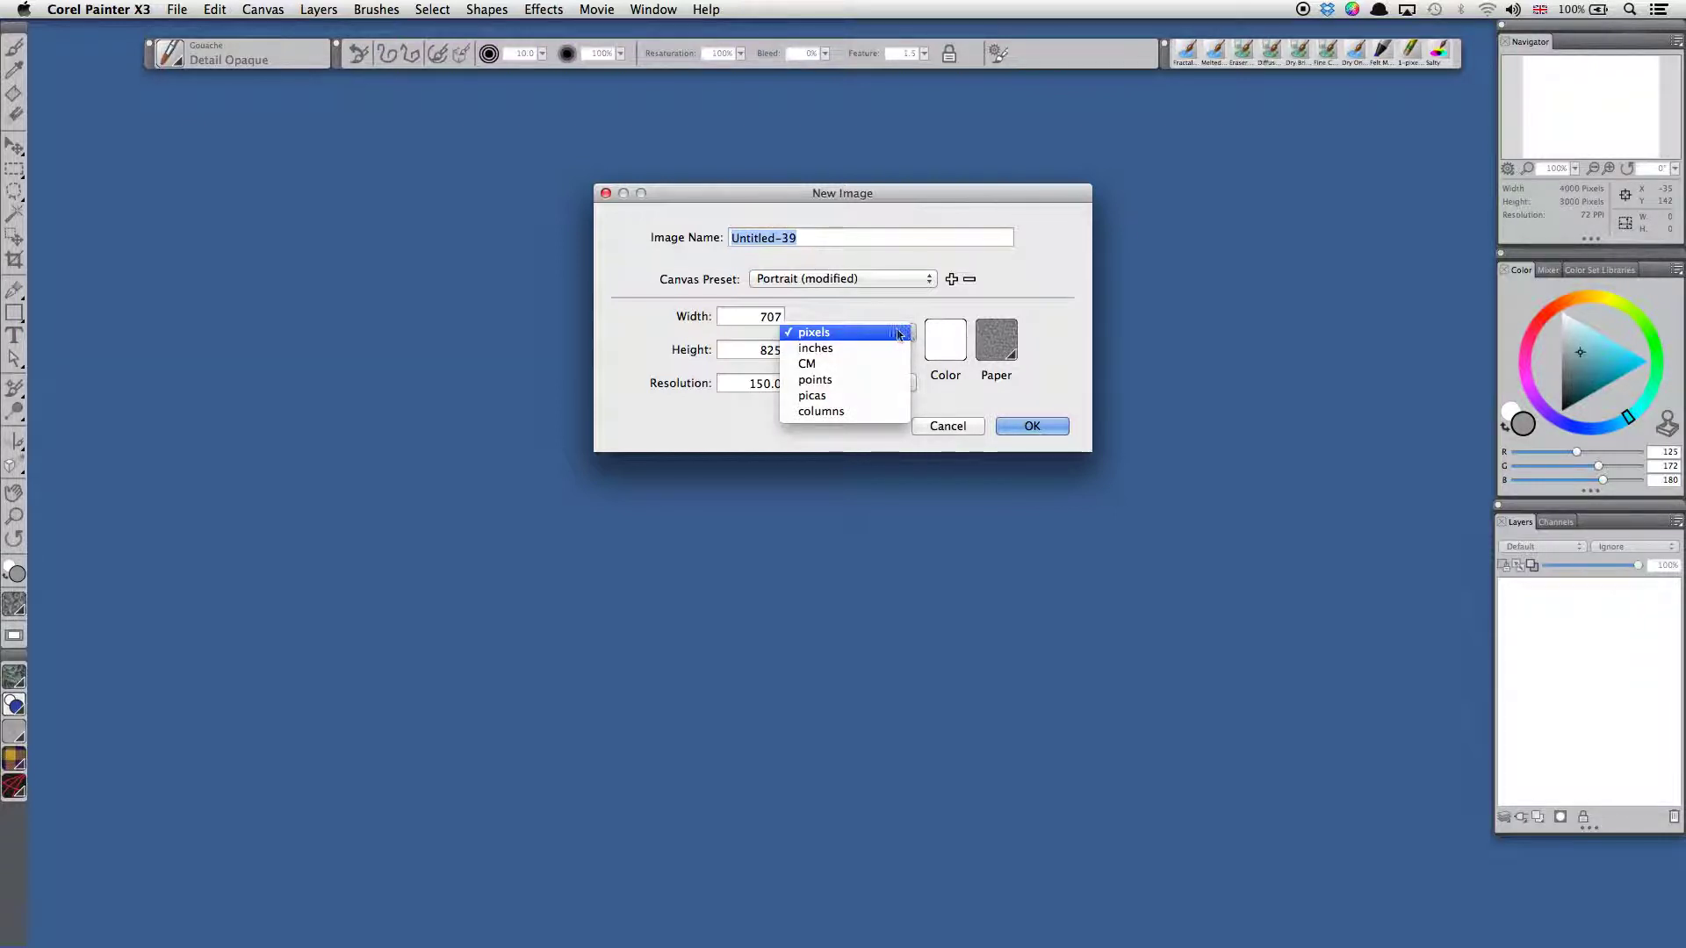
click(901, 334)
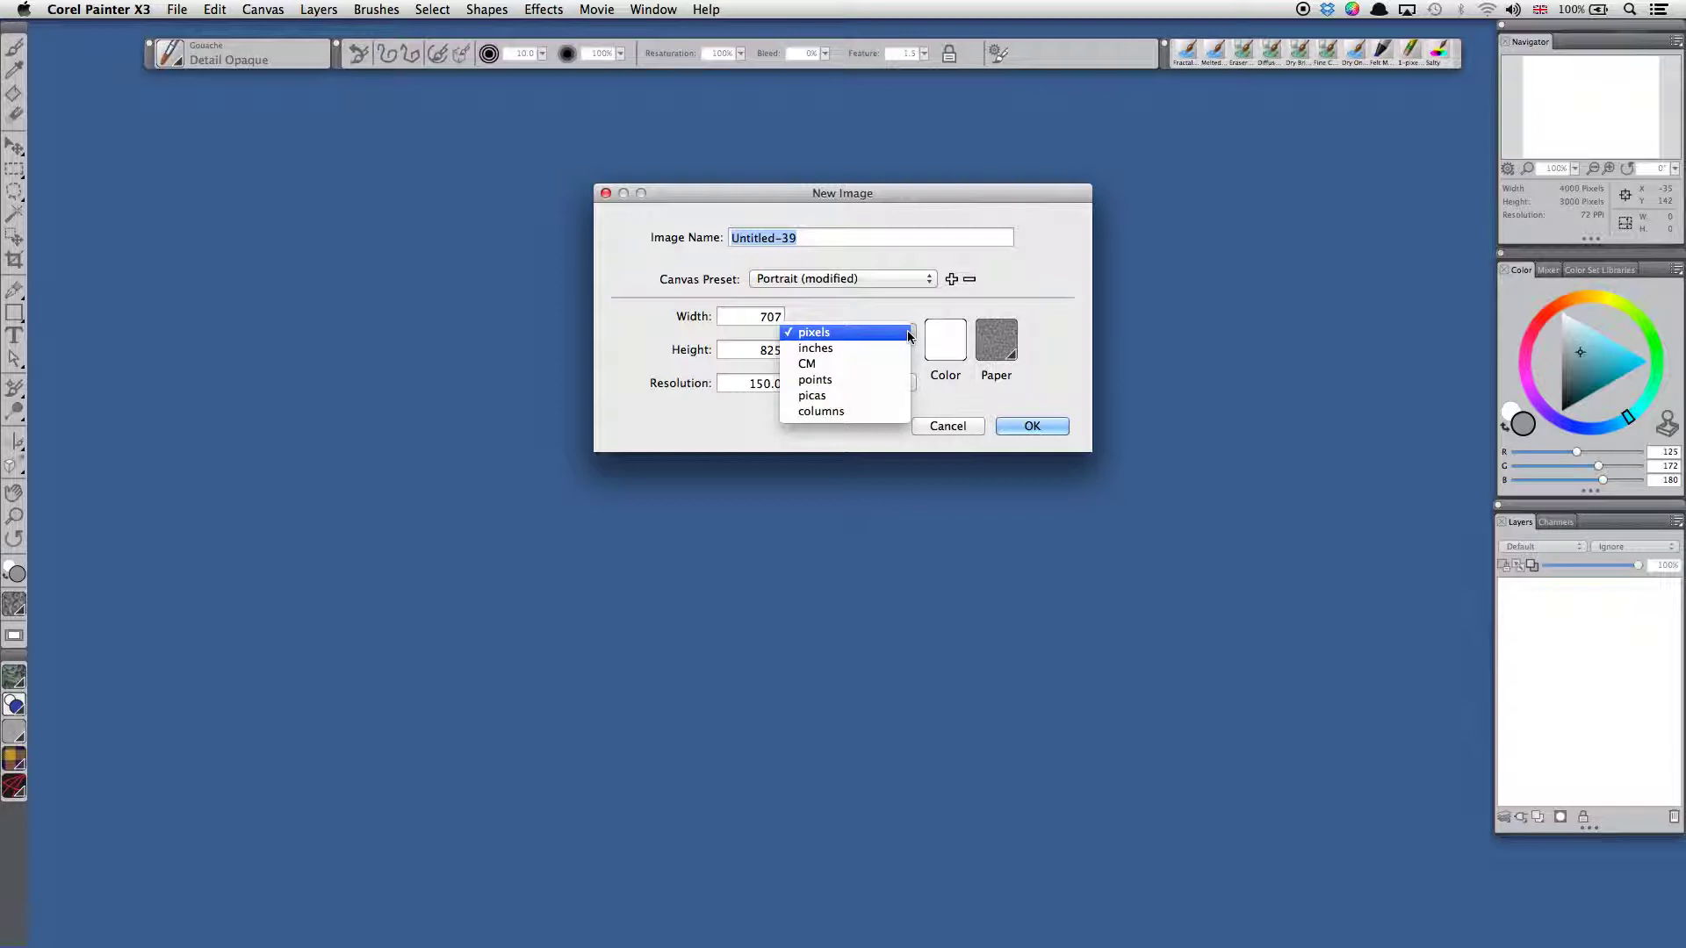
click(1032, 347)
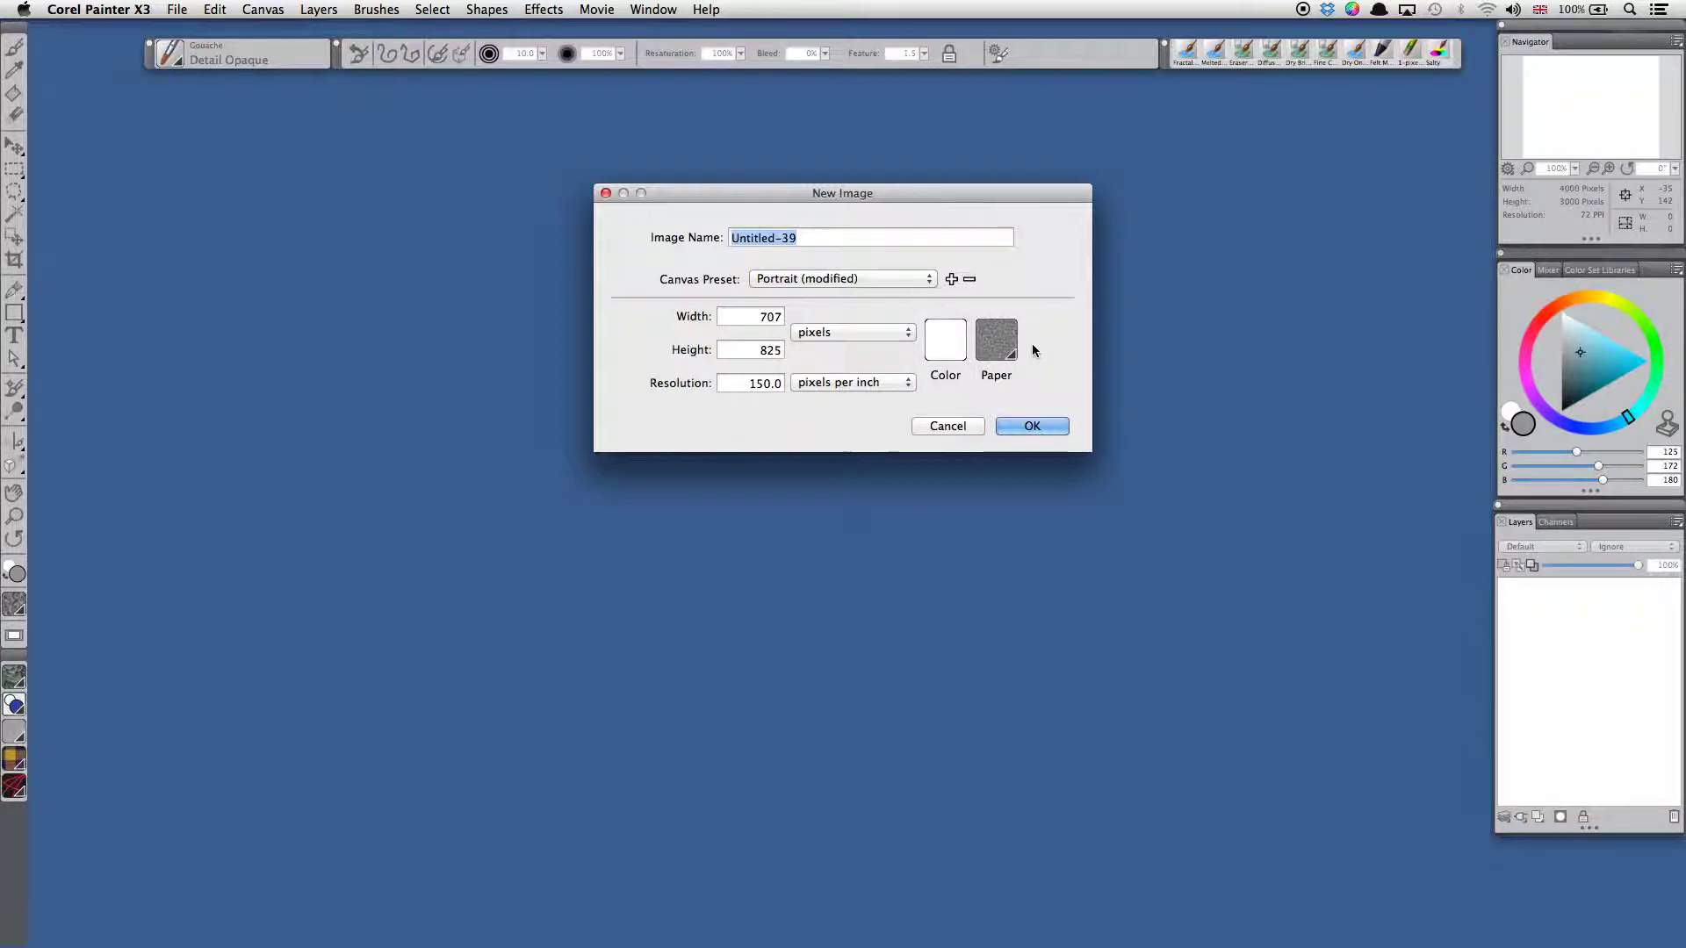
double_click(771, 382)
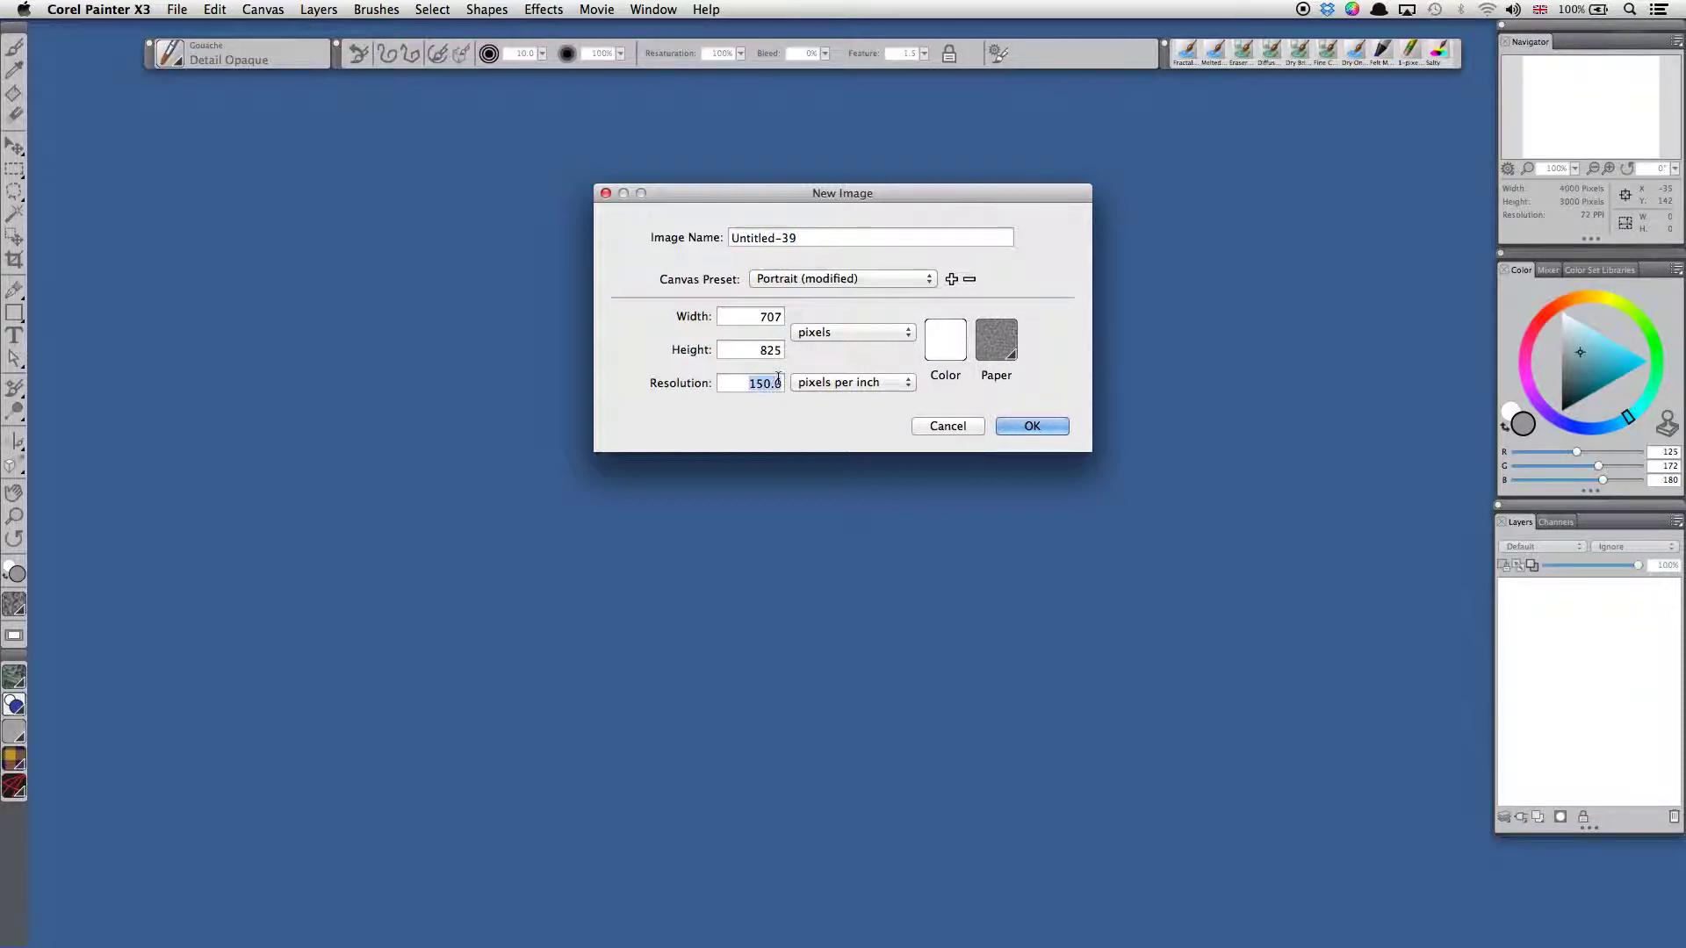
click(750, 384)
click(1035, 426)
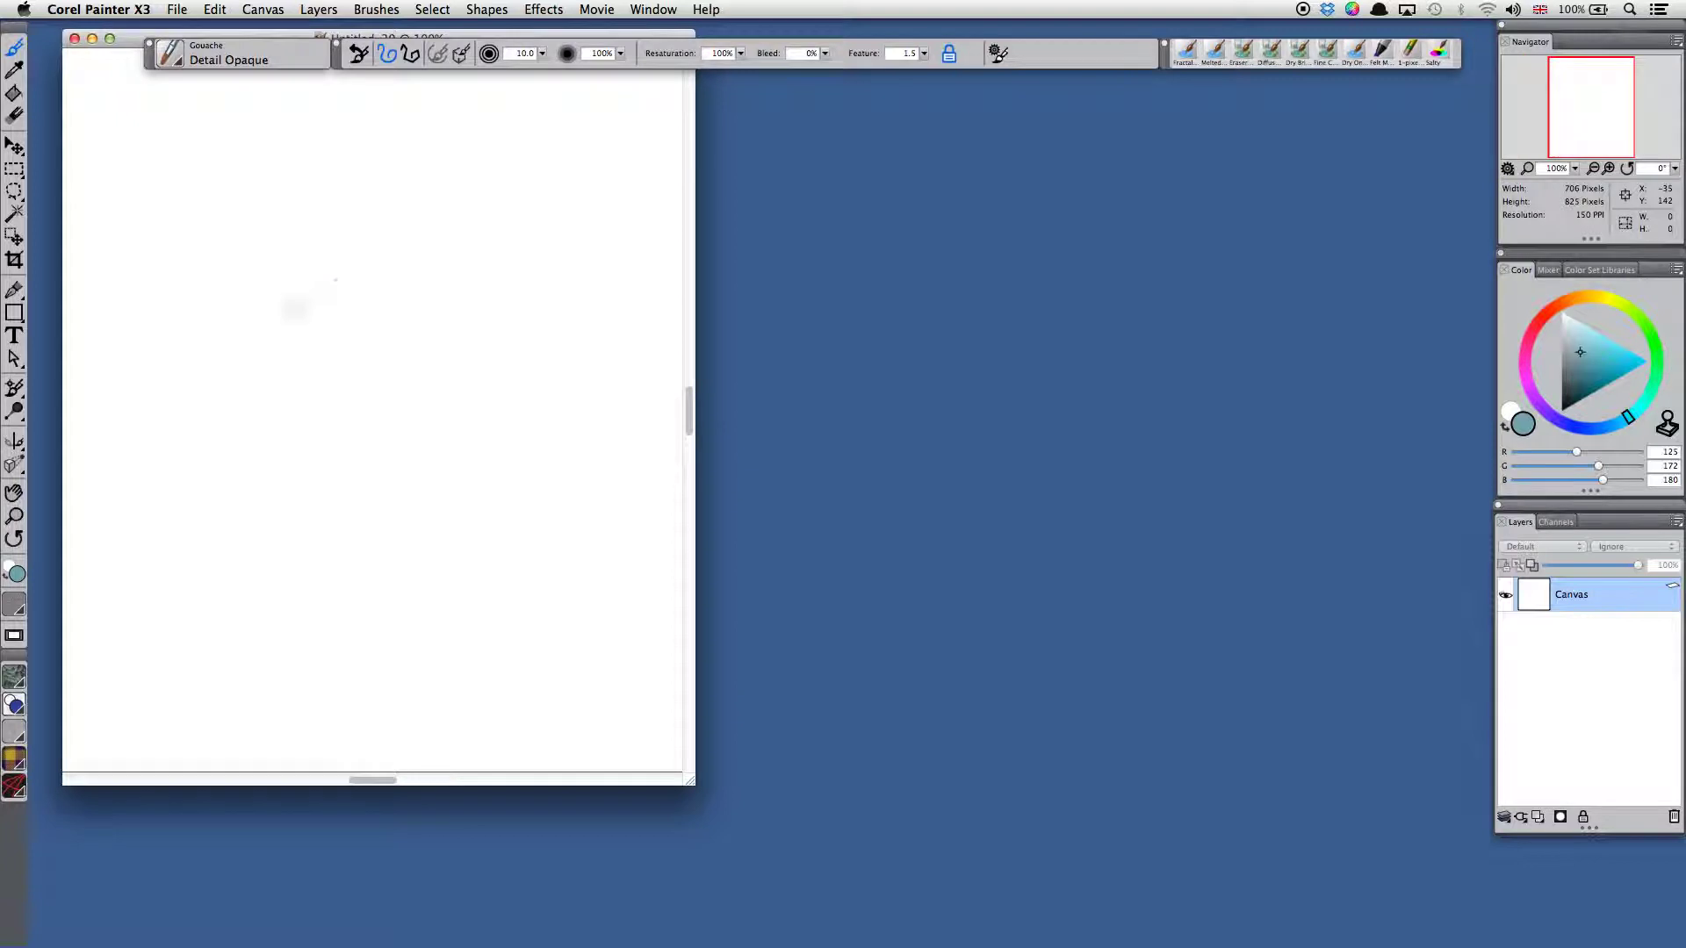
Step: Paint a teal Z stroke, then dab a Flat Opaque Gouache stroke near its top right
drag(284, 319, 557, 382)
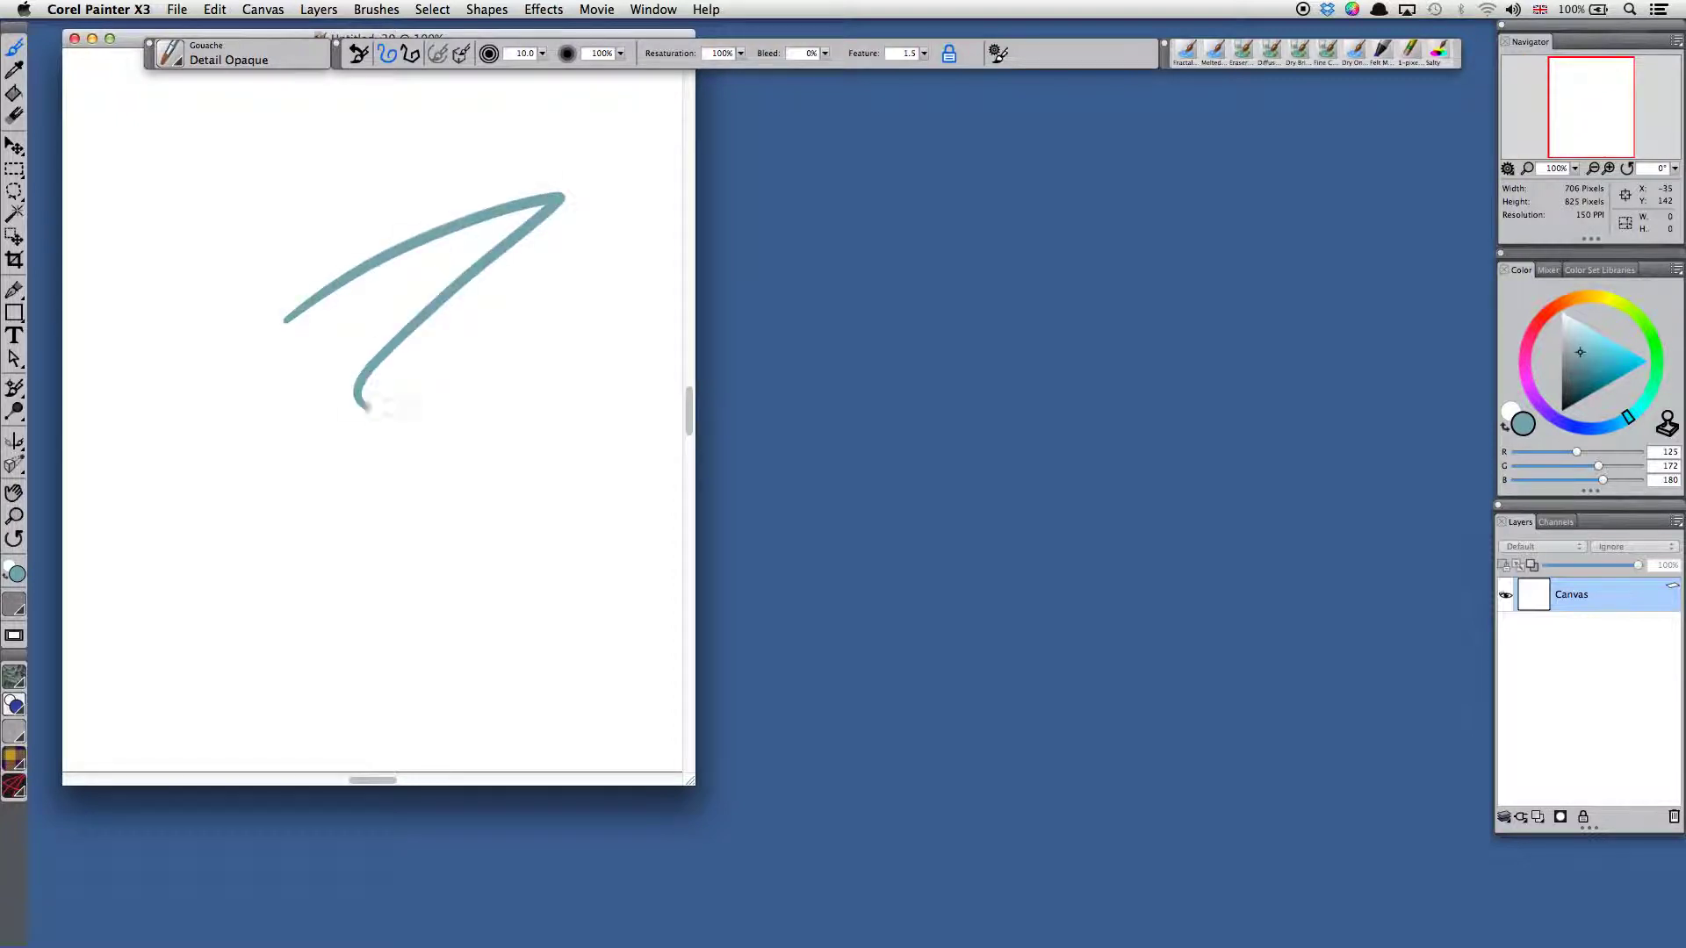
click(174, 60)
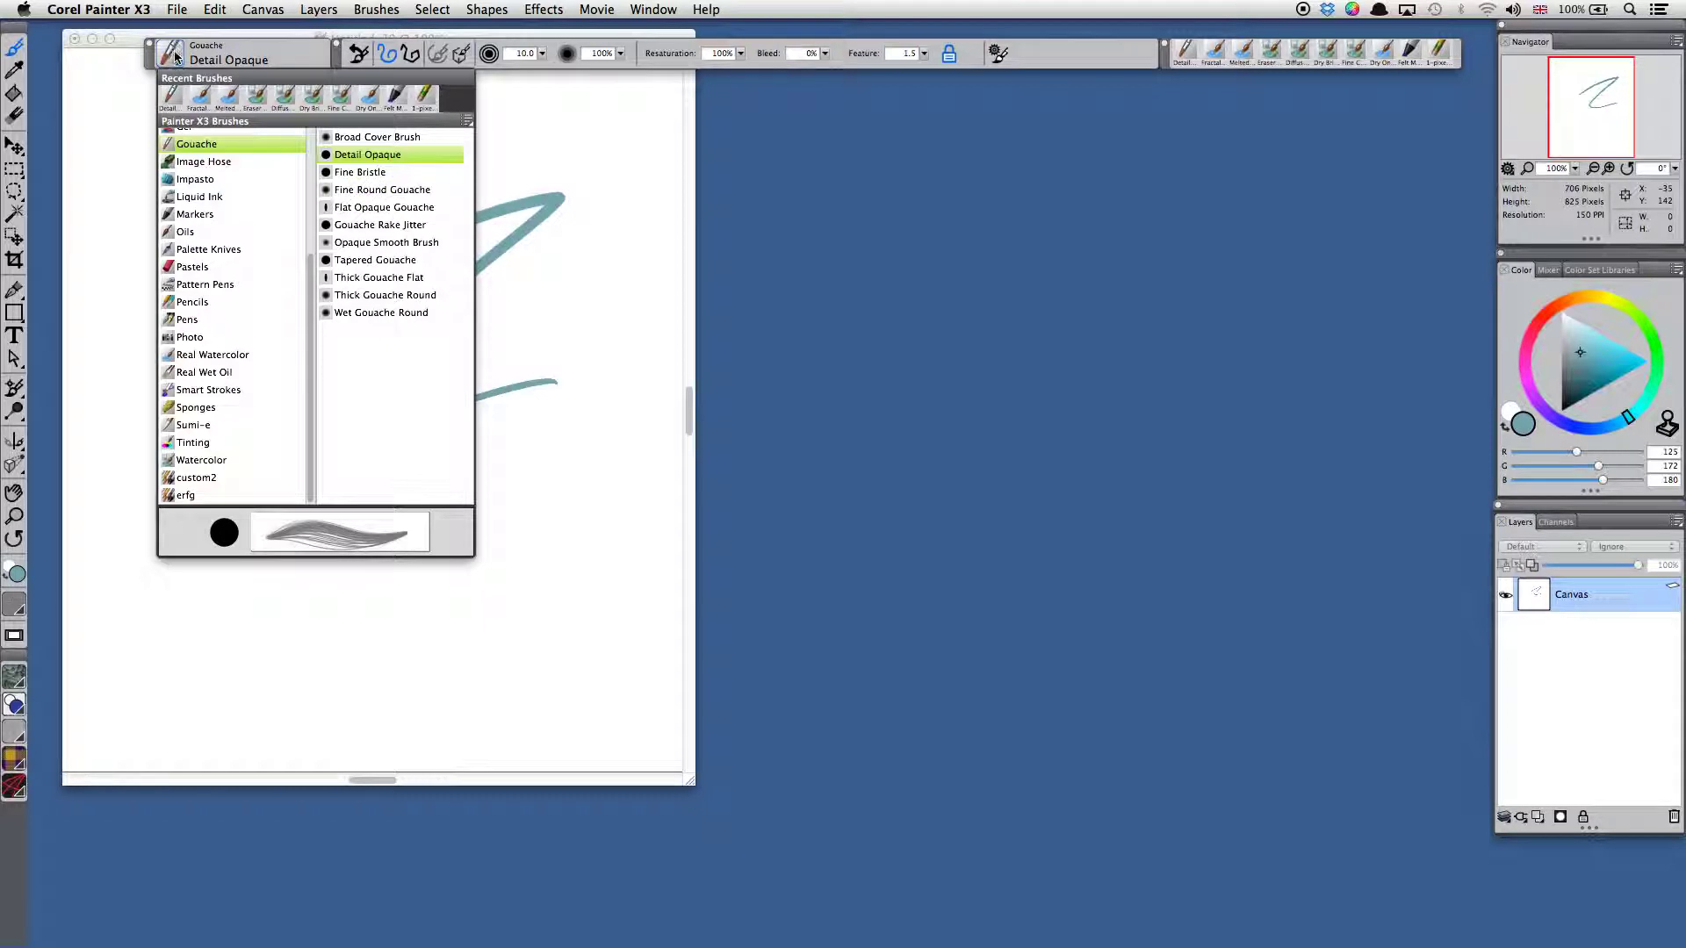
drag(543, 235, 609, 201)
click(382, 207)
click(176, 10)
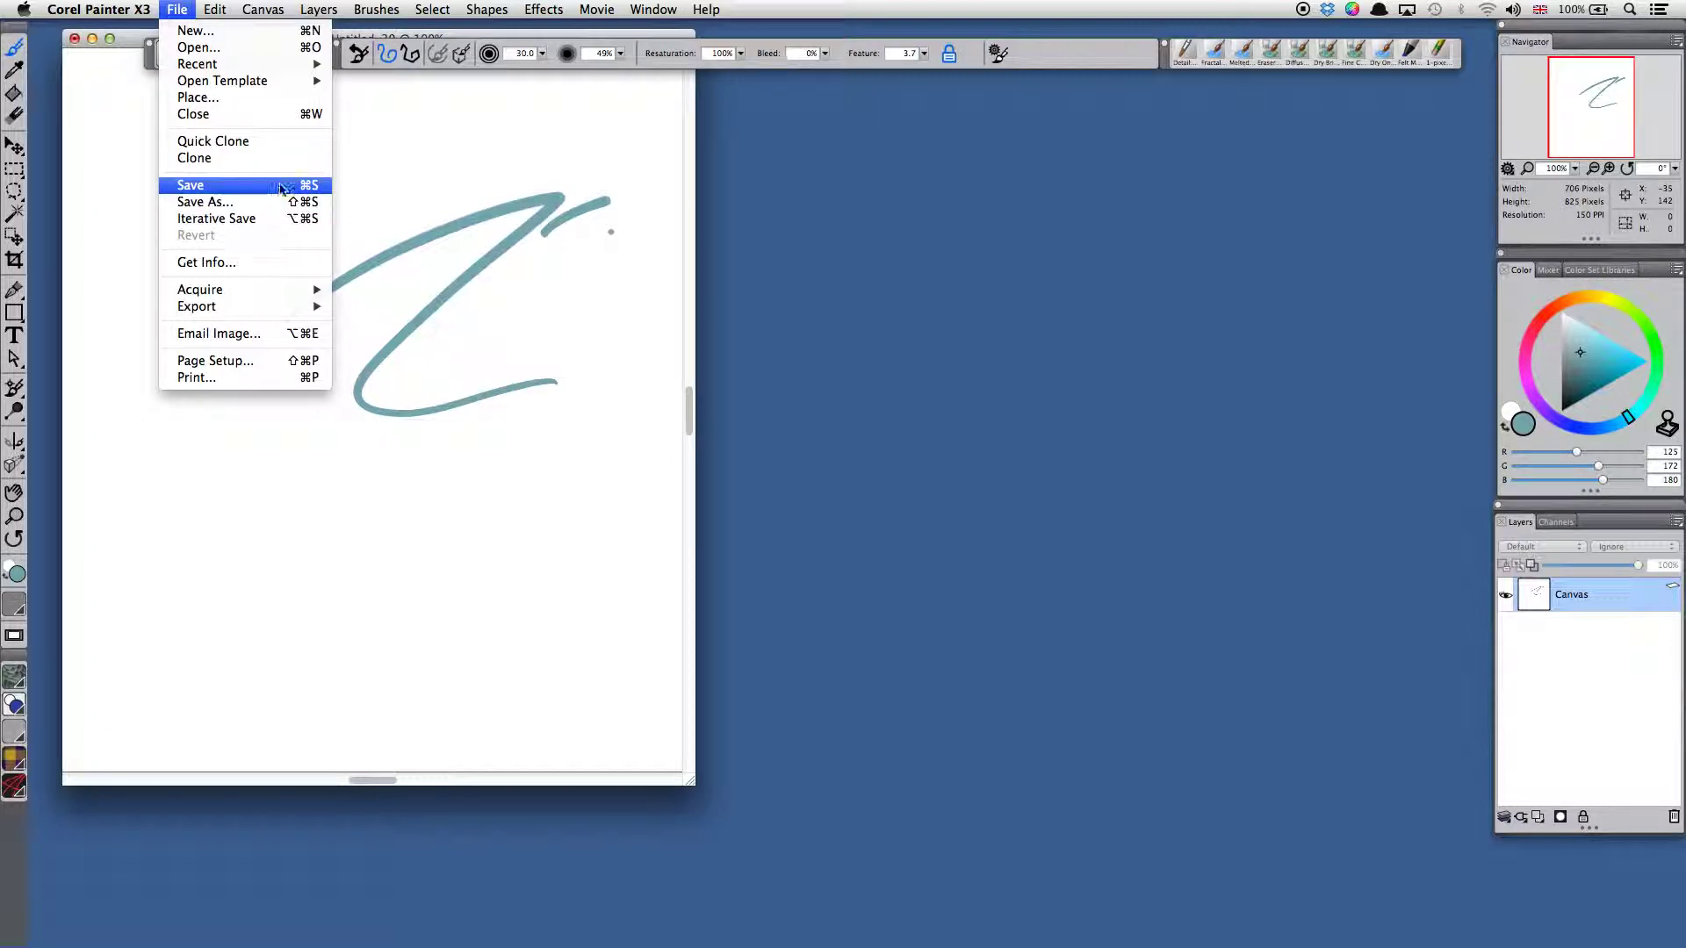
click(288, 203)
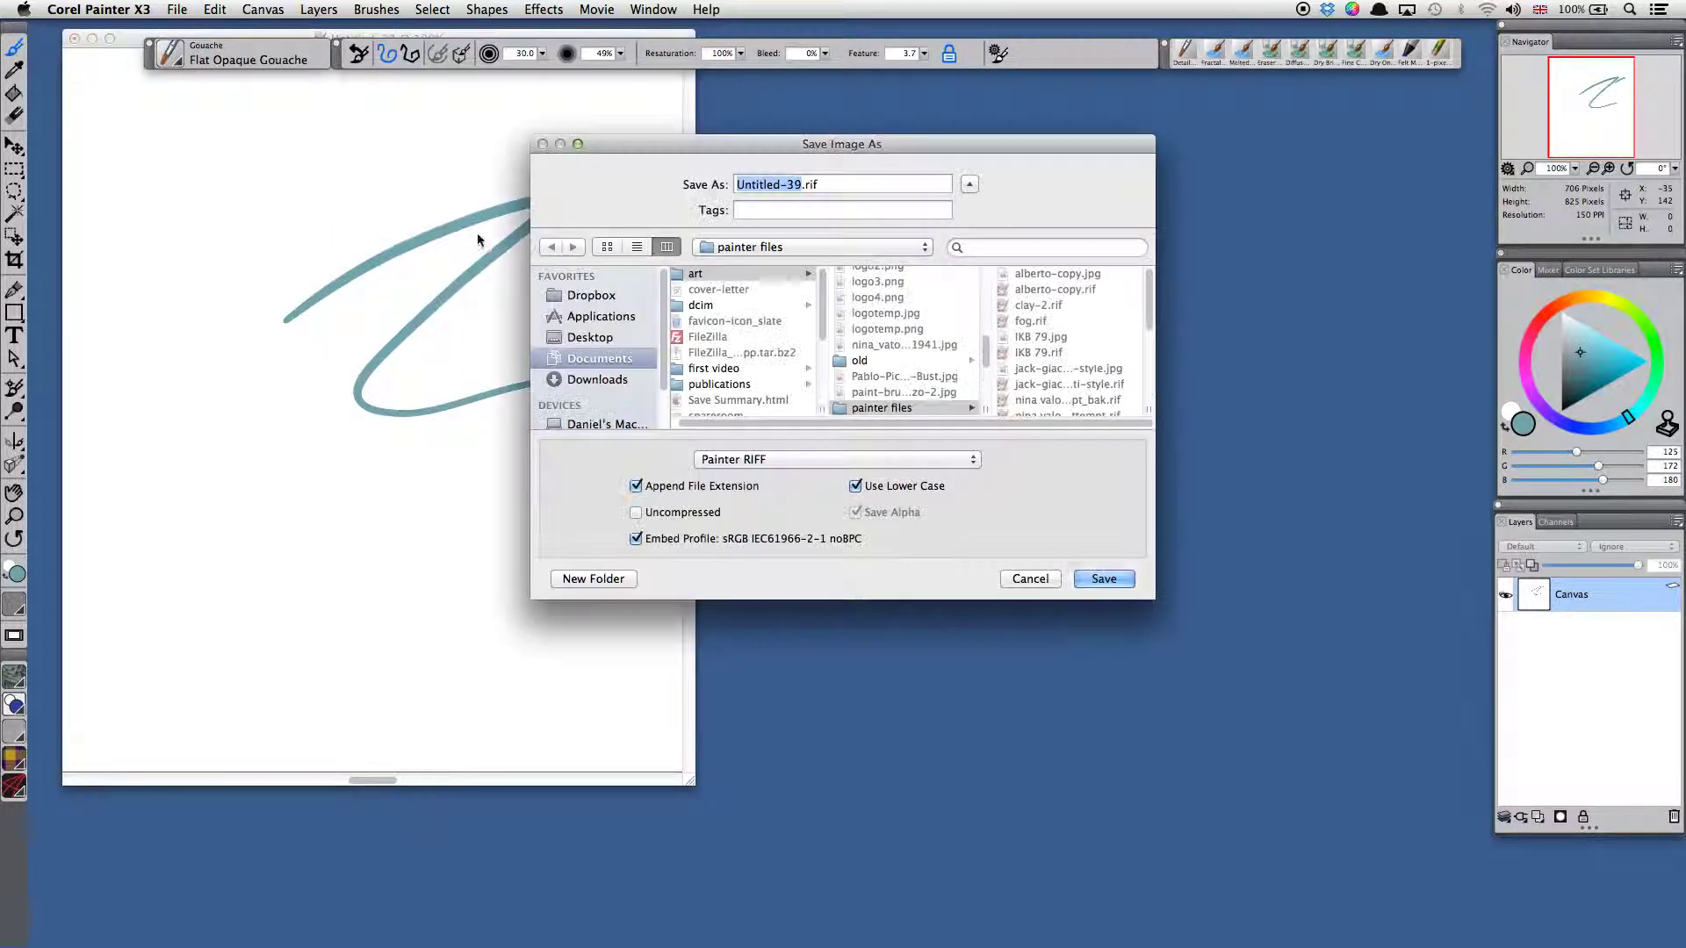
click(975, 462)
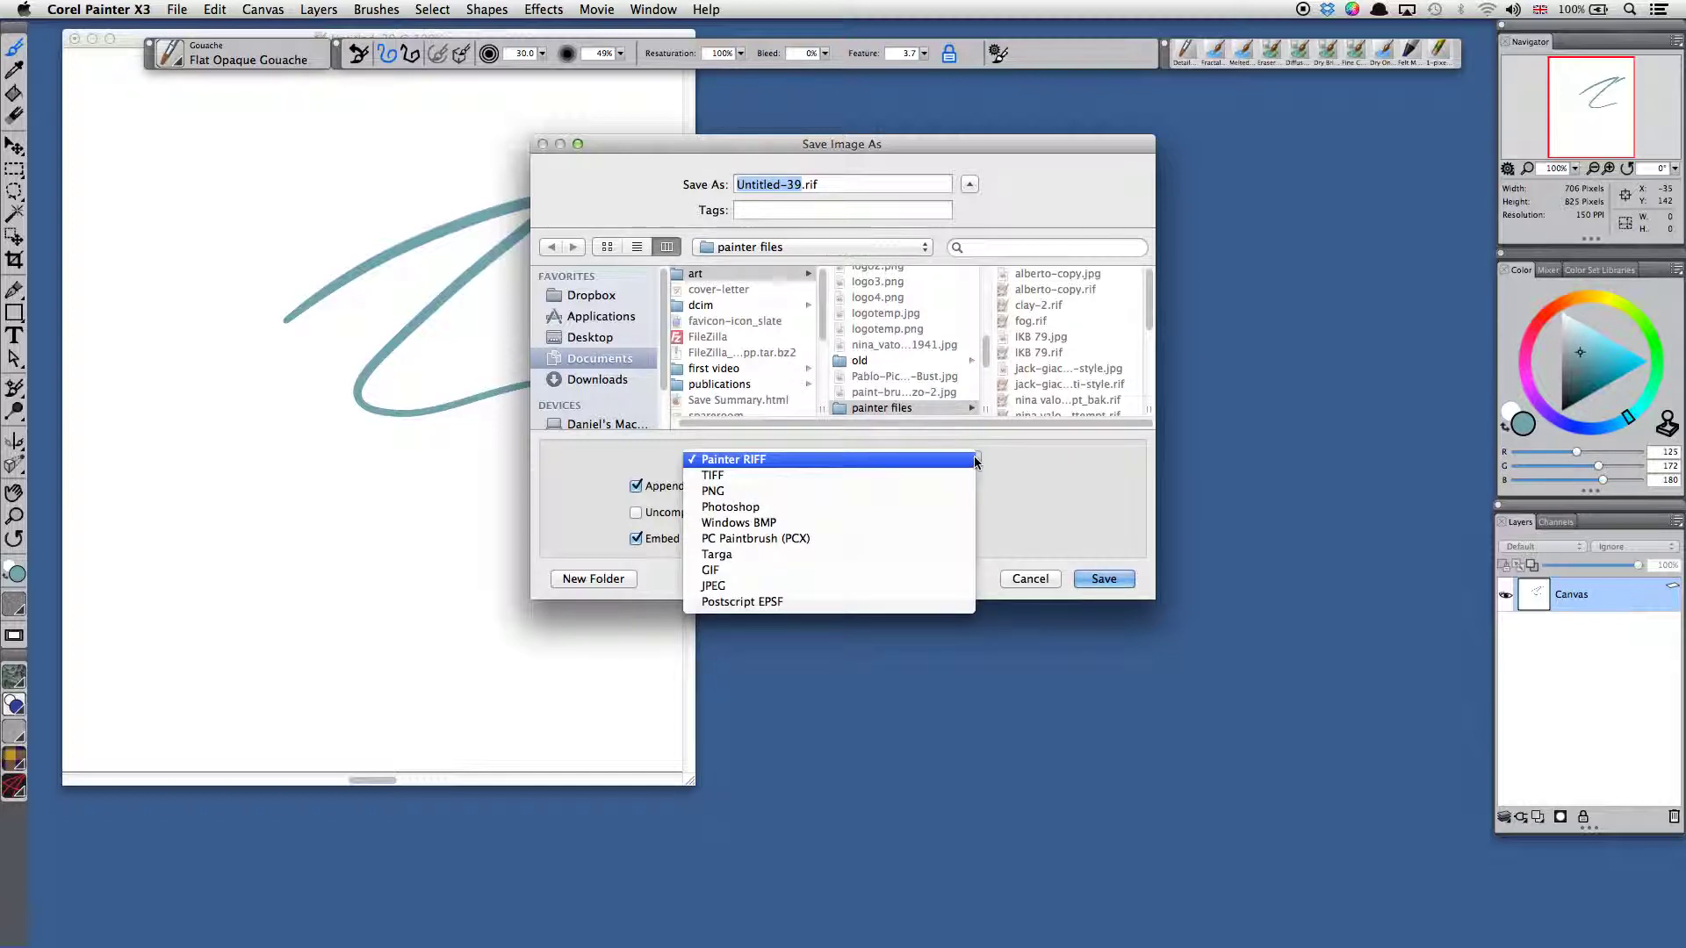
click(968, 458)
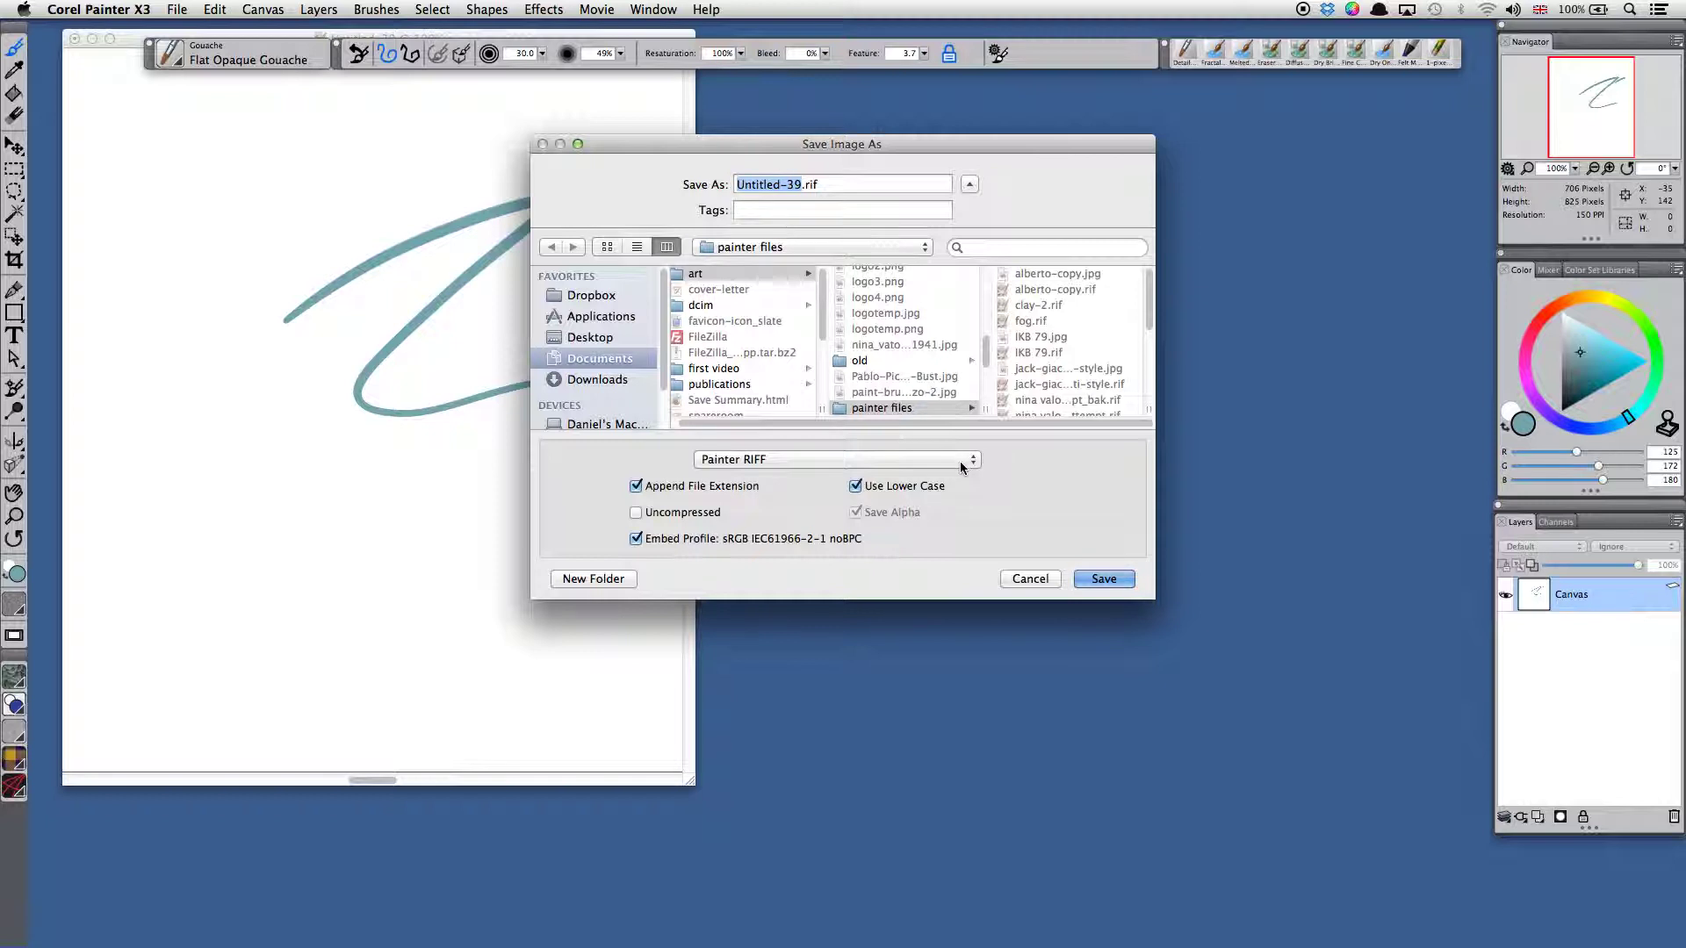
click(964, 459)
click(973, 459)
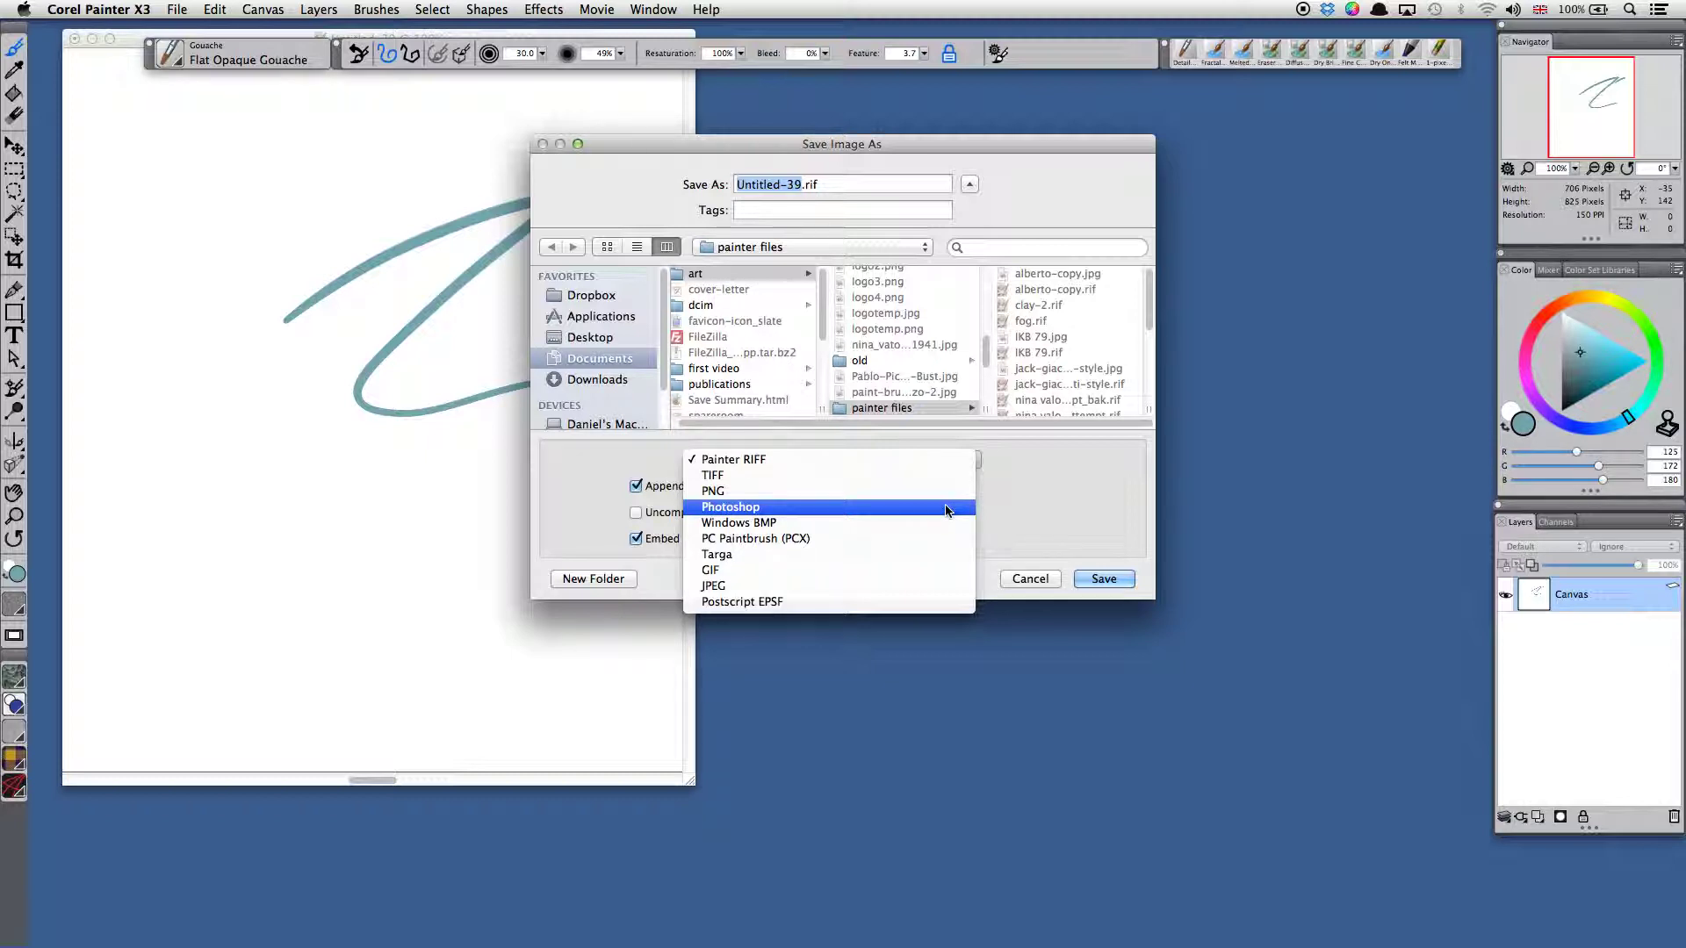
click(946, 509)
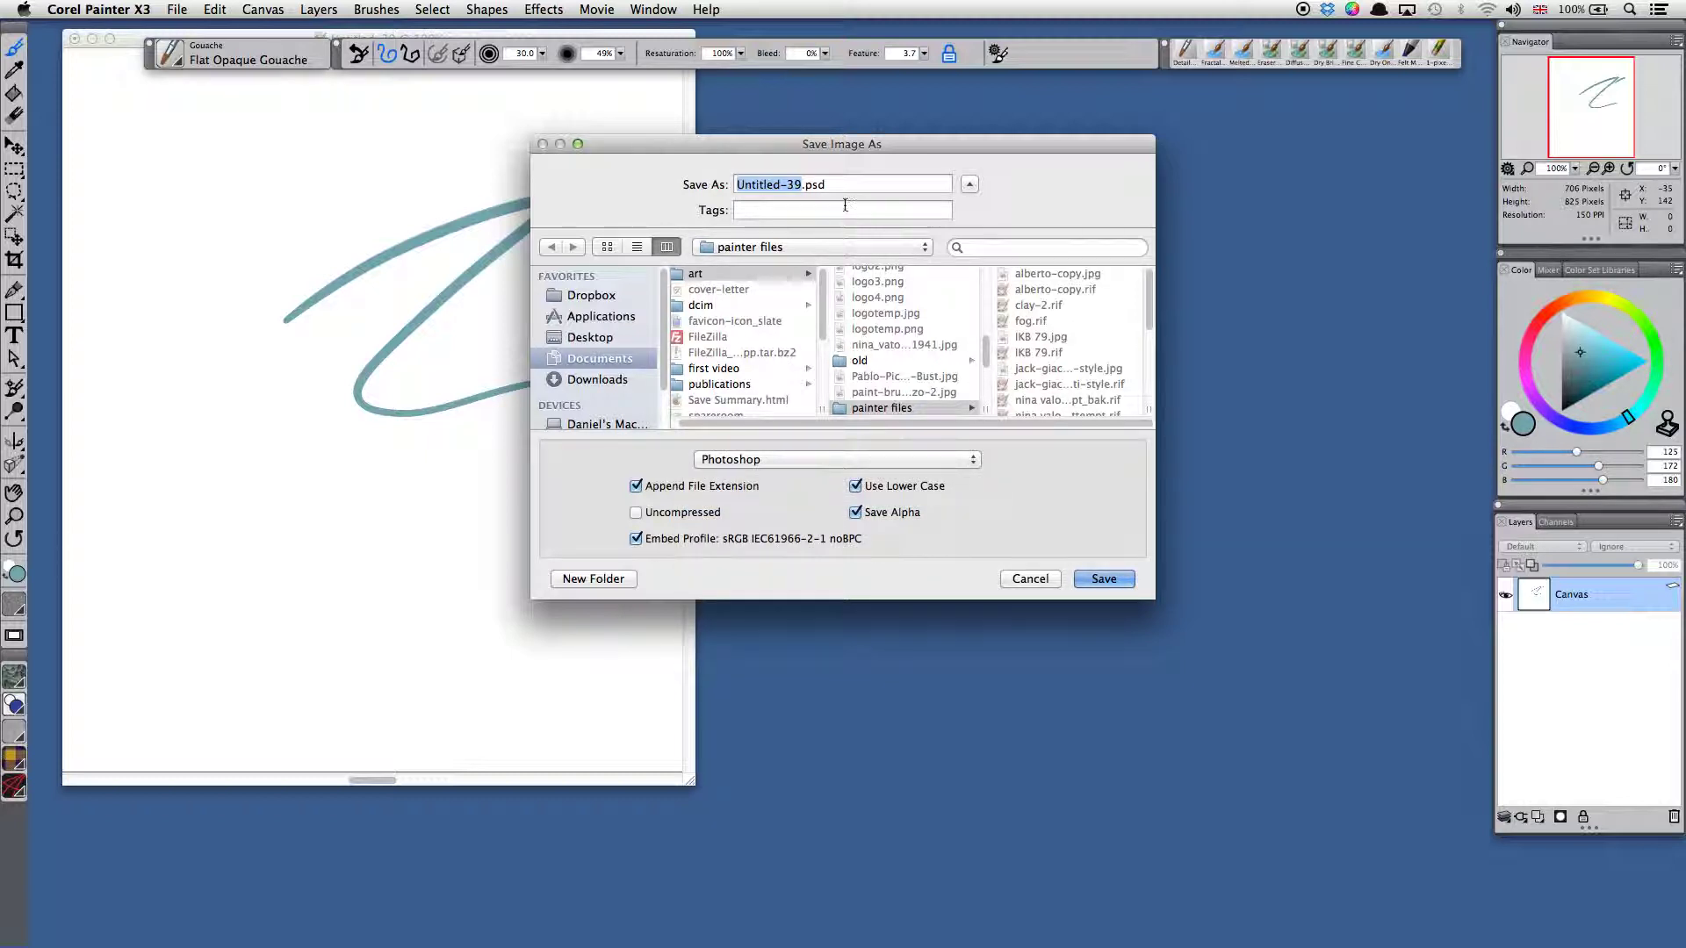
click(974, 458)
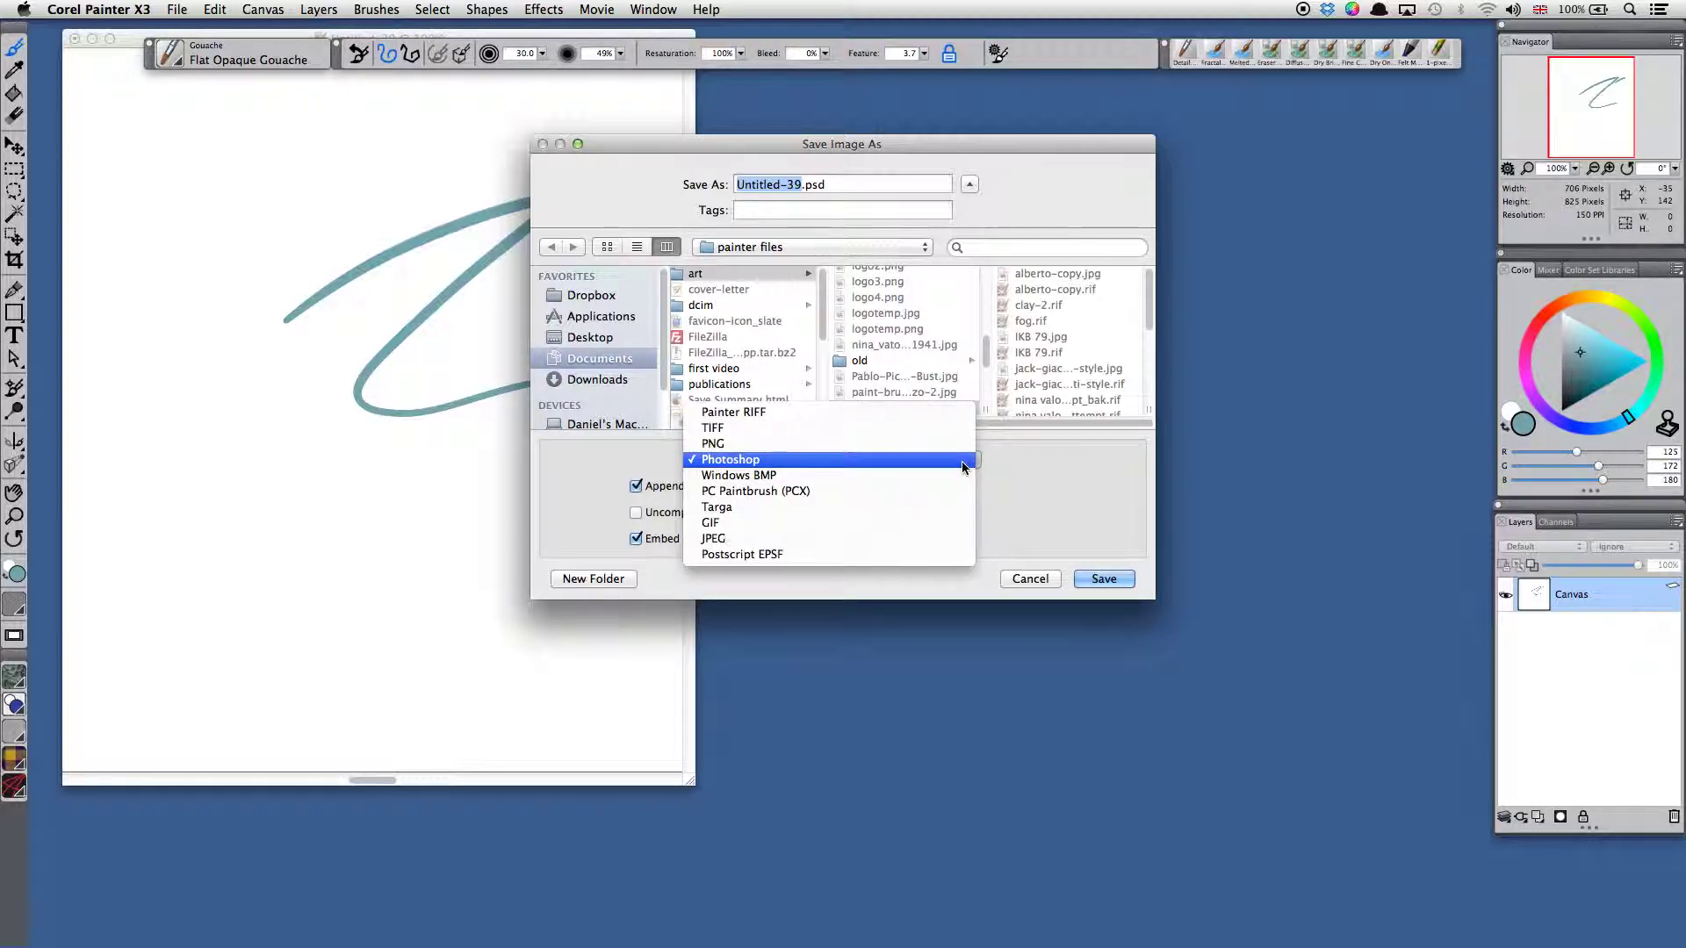
click(946, 412)
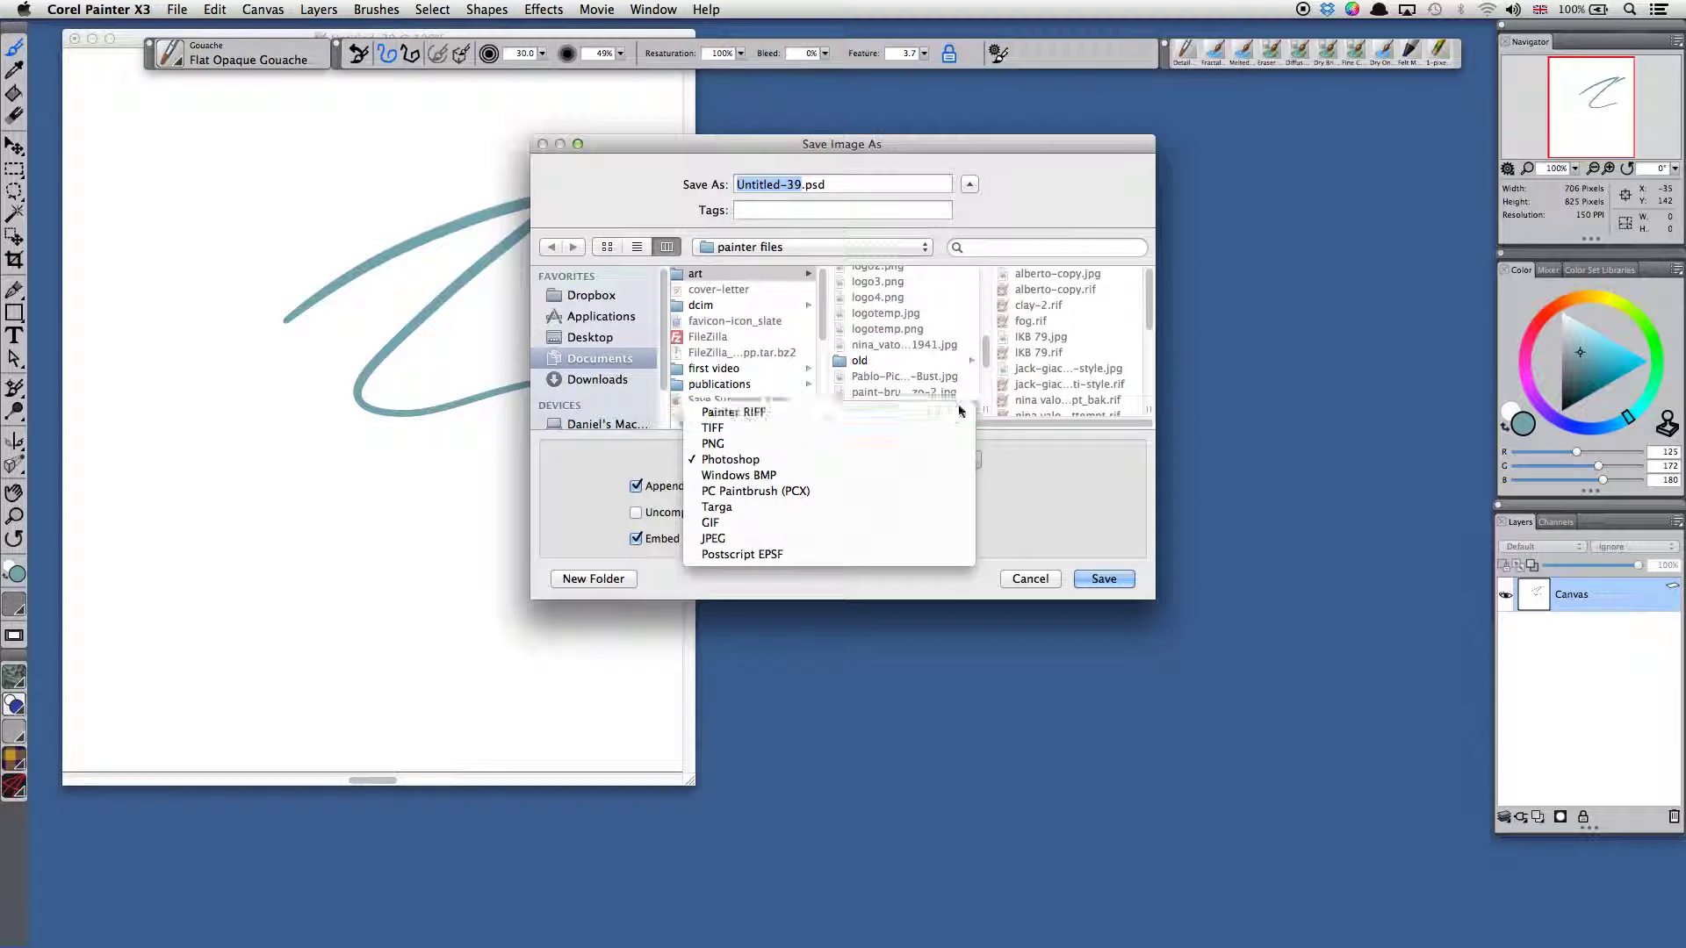
click(1101, 580)
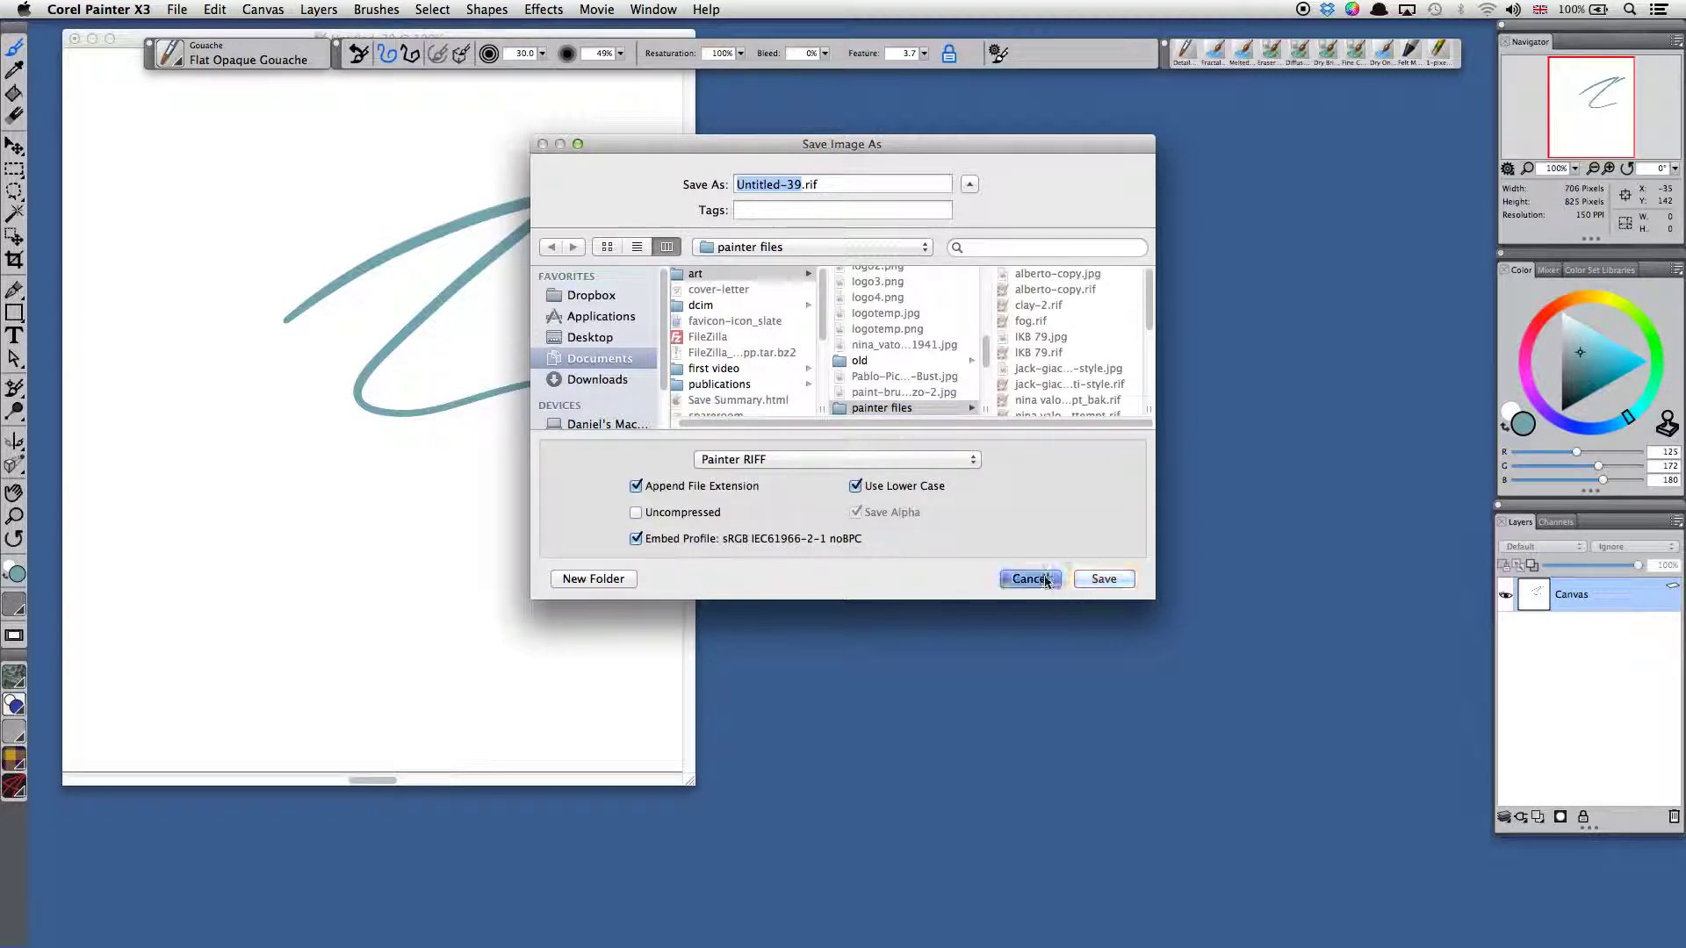